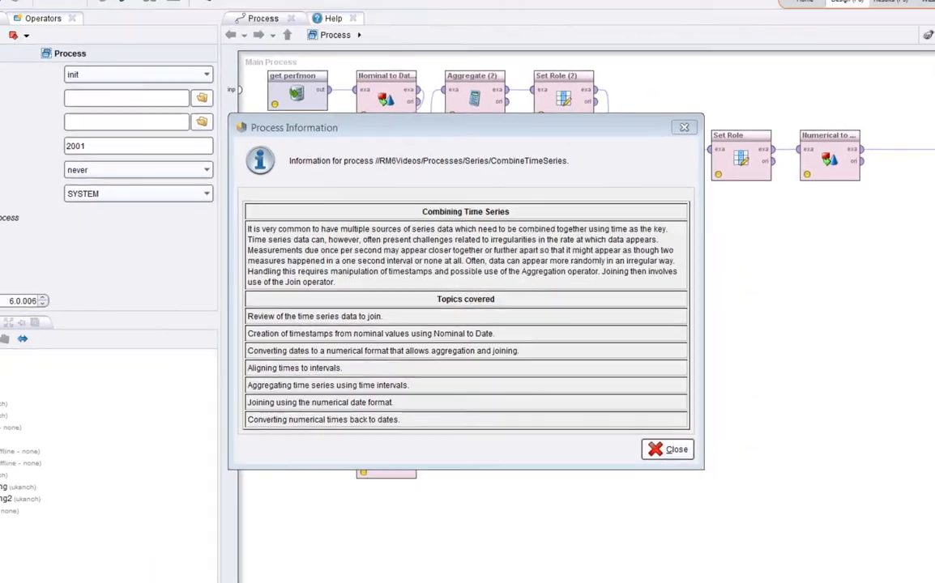
# Close the process information and review the get perfmon branch, the get rmlog branch, and the Join, Set Role and Numerical to Date chain
pyautogui.click(768, 530)
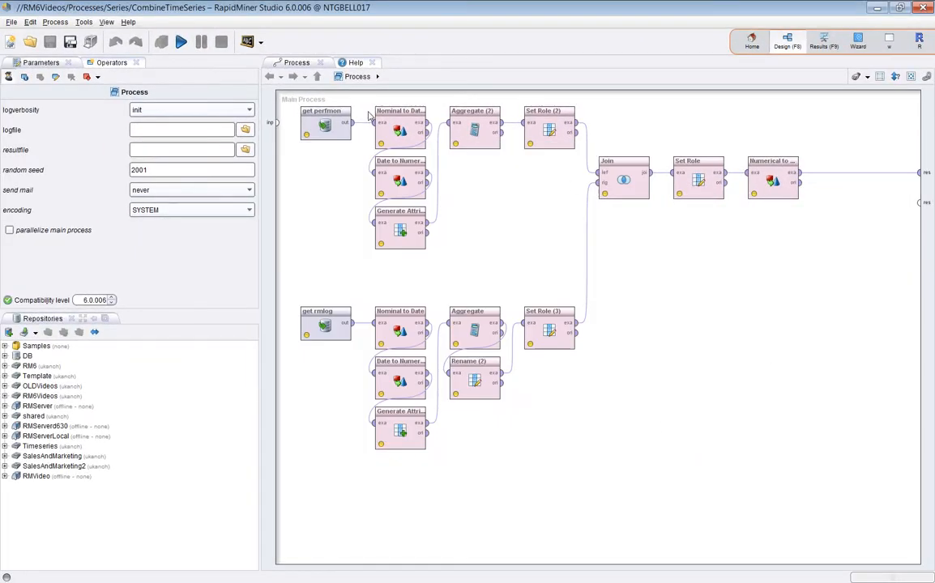
pyautogui.click(322, 125)
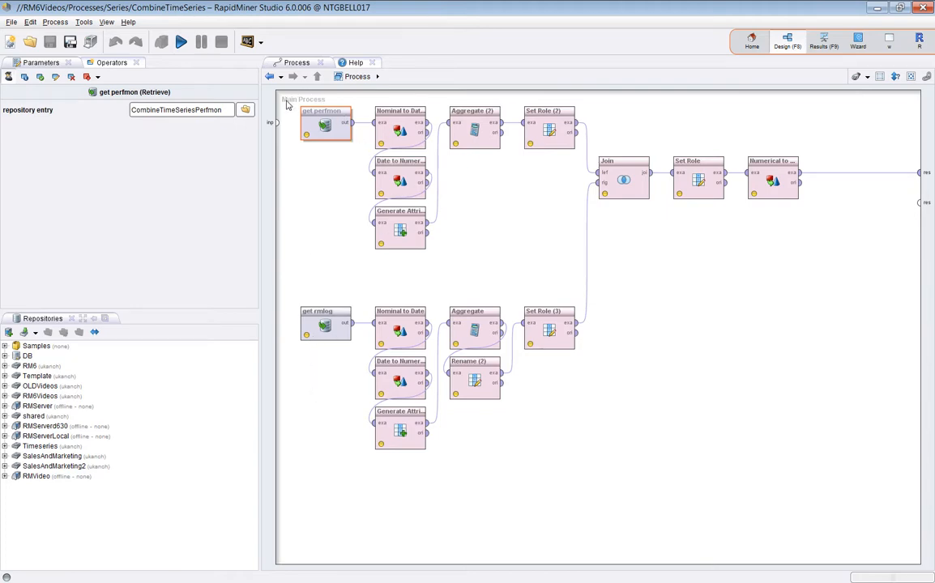
pyautogui.moveTo(285, 103); pyautogui.dragTo(602, 276)
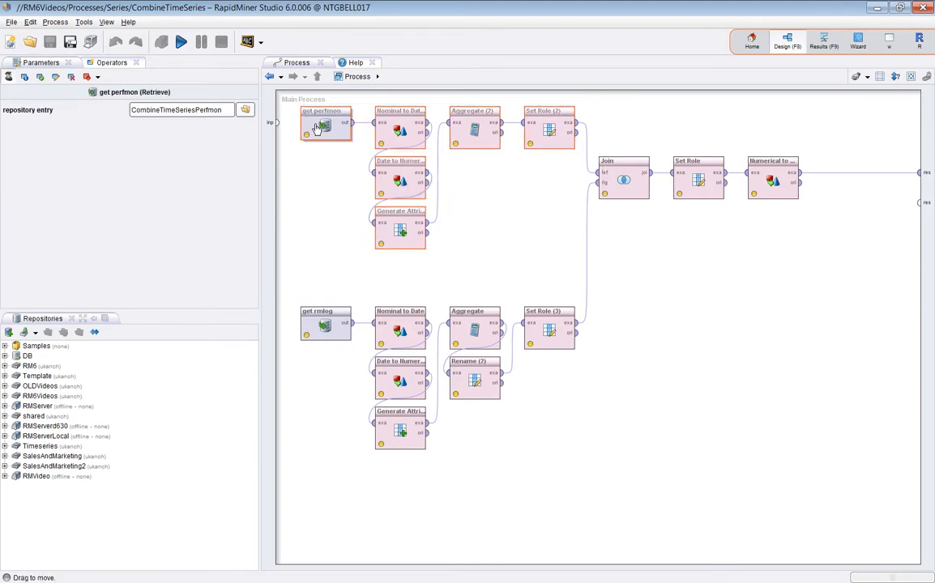
pyautogui.moveTo(288, 295); pyautogui.dragTo(608, 492)
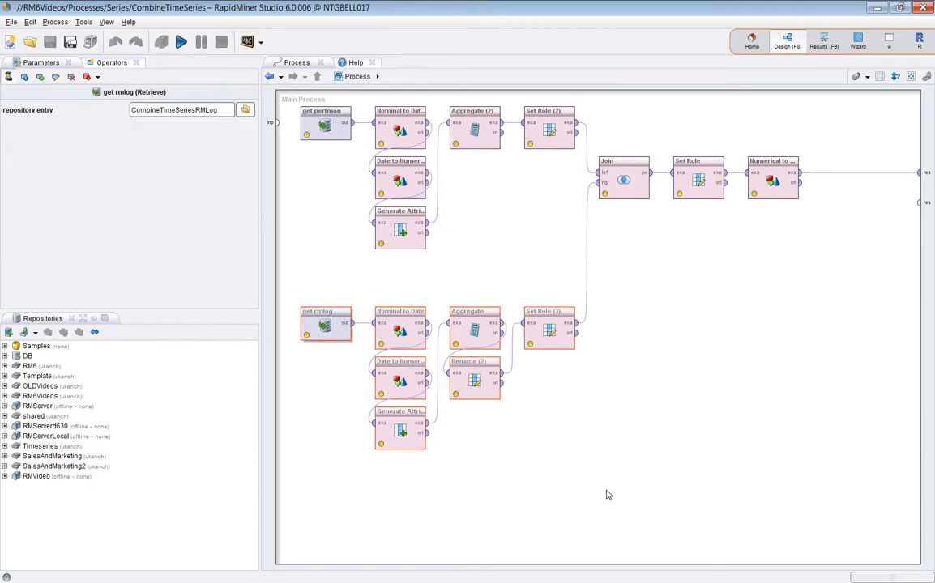
pyautogui.moveTo(594, 143); pyautogui.dragTo(826, 216)
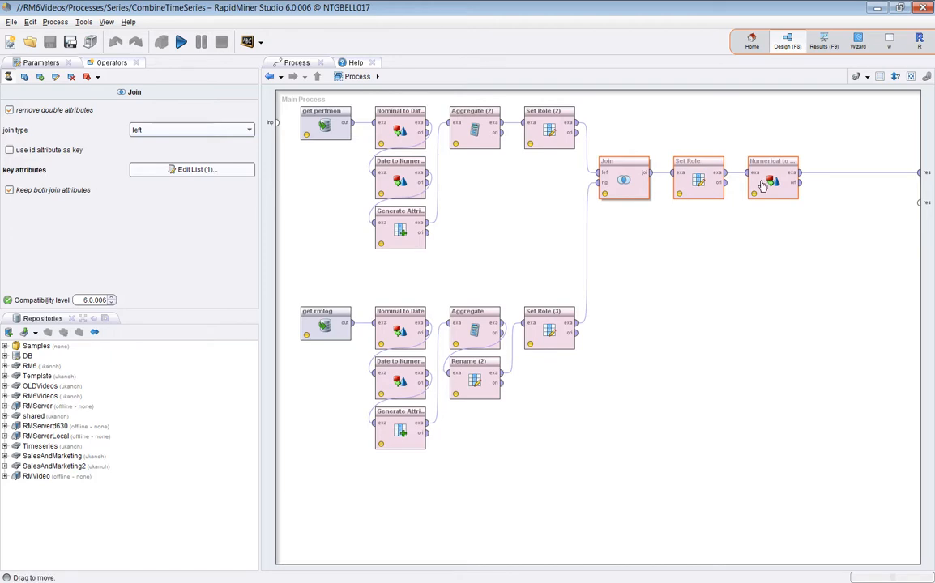
# Set a breakpoint after the get perfmon operator and run the process up to it
pyautogui.click(321, 123)
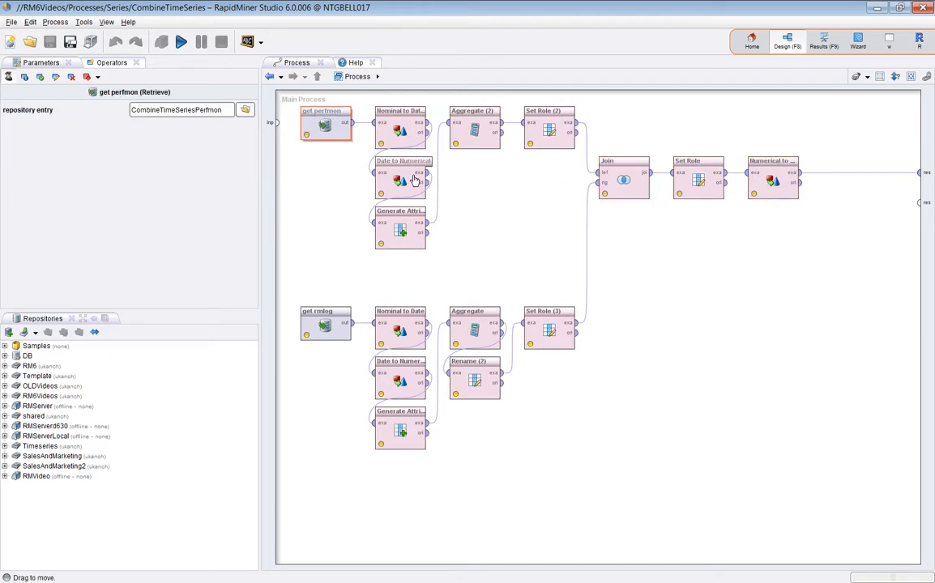
pyautogui.rightClick(328, 126)
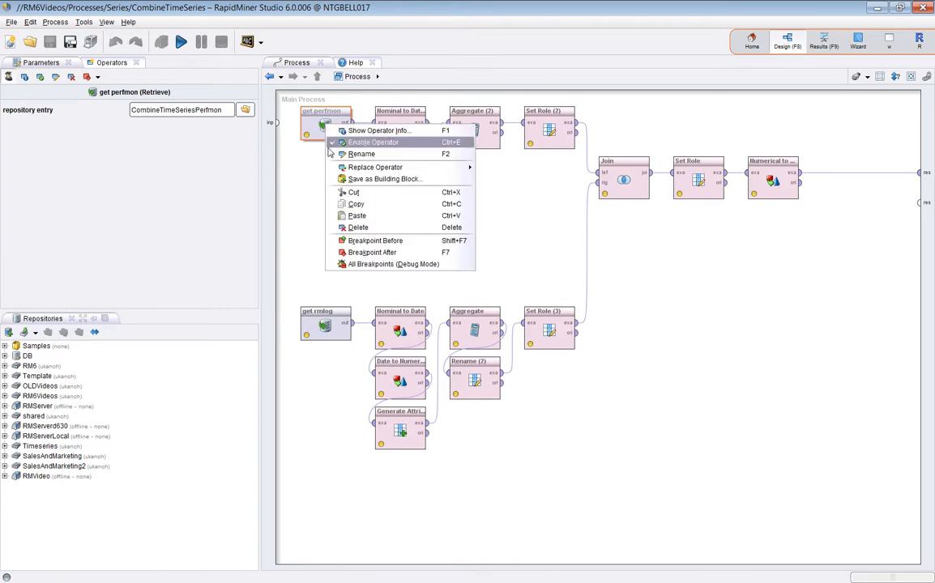
pyautogui.click(362, 254)
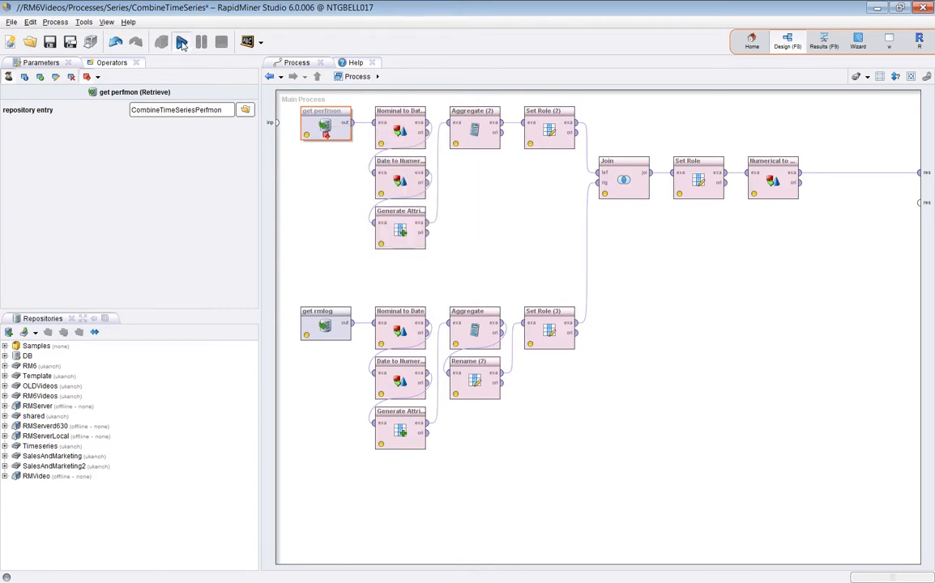
pyautogui.press('F11')
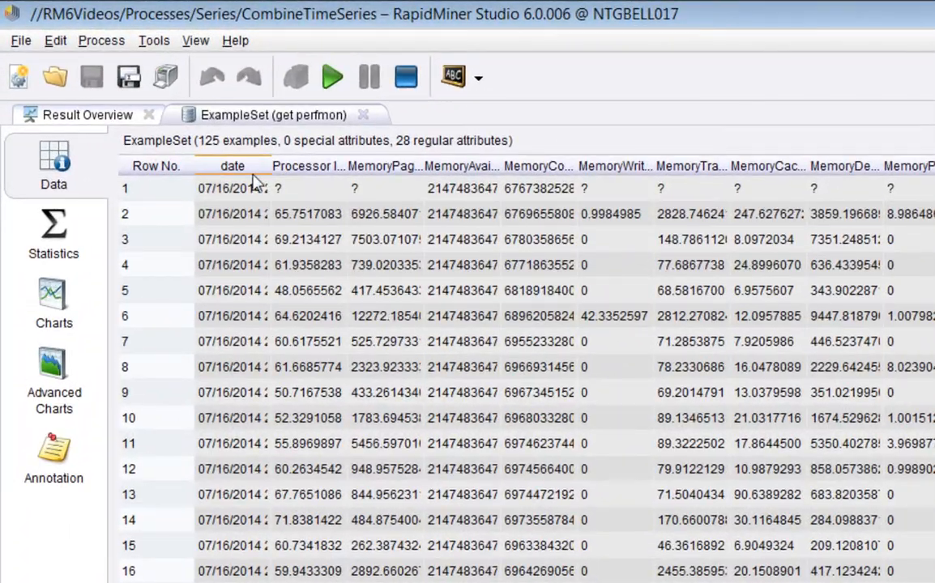
# Widen the date column of the get perfmon example set and check the attribute types in its statistics
pyautogui.moveTo(279, 166); pyautogui.dragTo(373, 174)
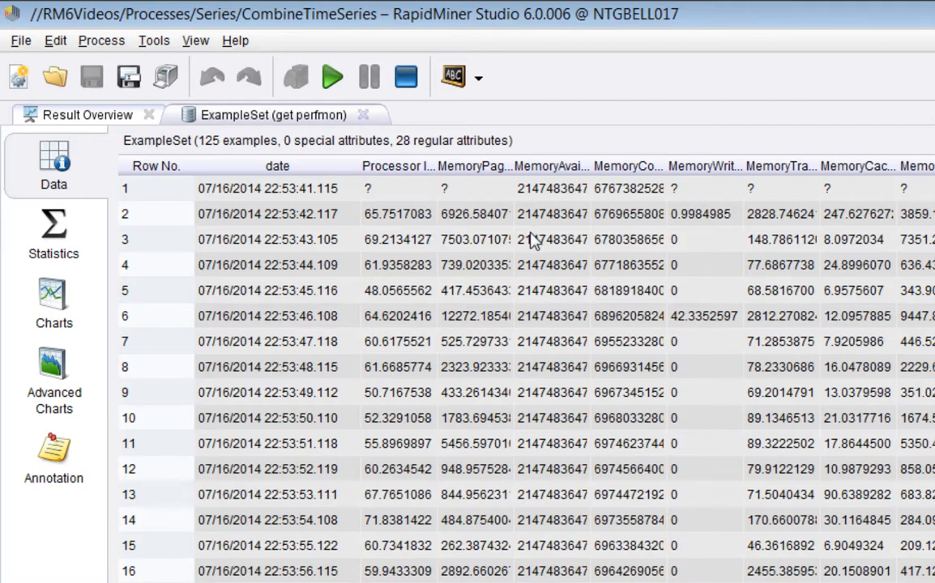
pyautogui.click(40, 227)
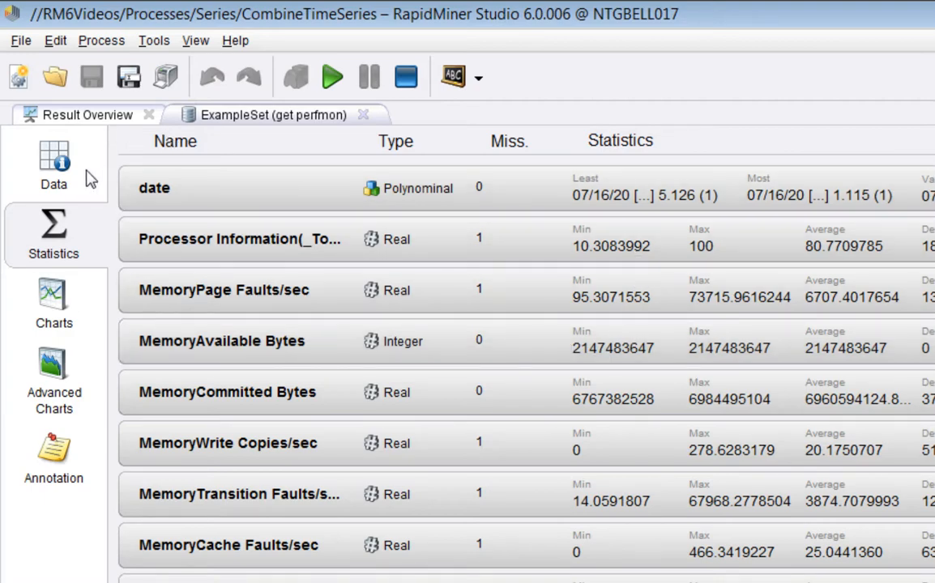
pyautogui.click(55, 184)
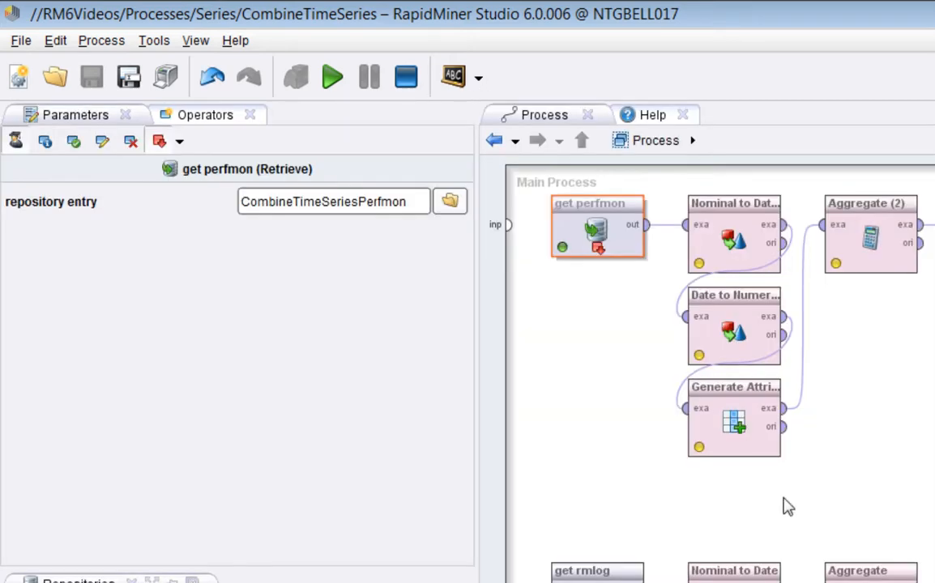
# Show the example set from the get rmlog output and widen its date and att1 columns to reveal the full text
pyautogui.click(588, 571)
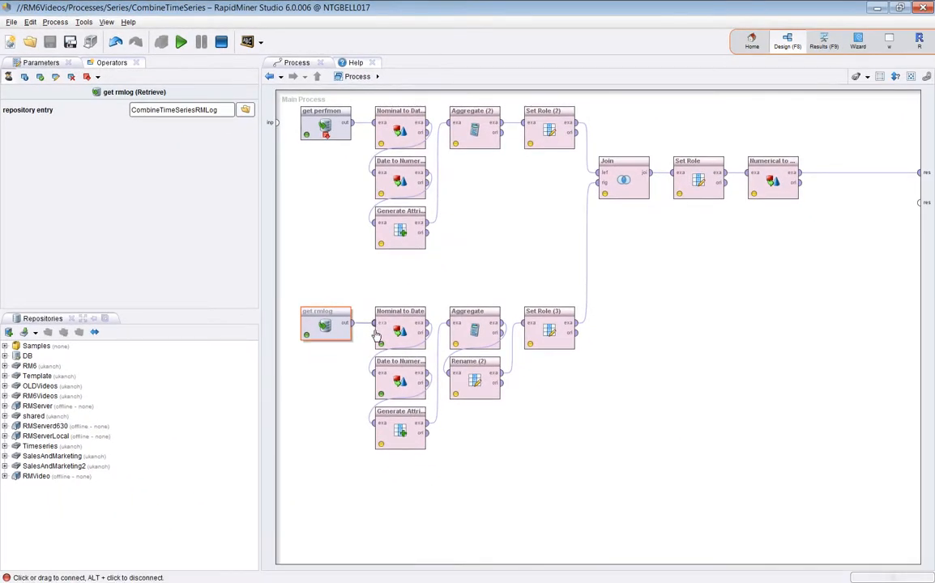
pyautogui.rightClick(347, 324)
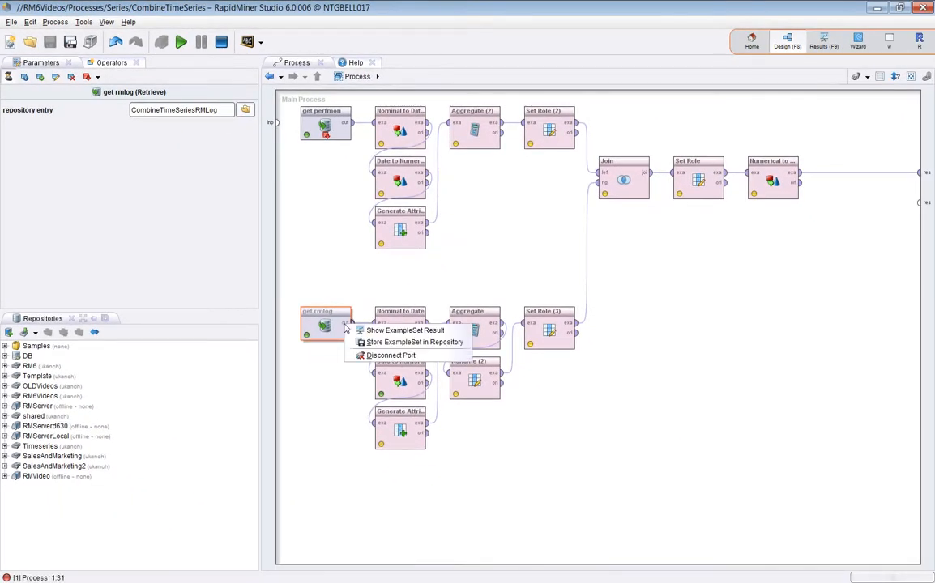
pyautogui.click(402, 331)
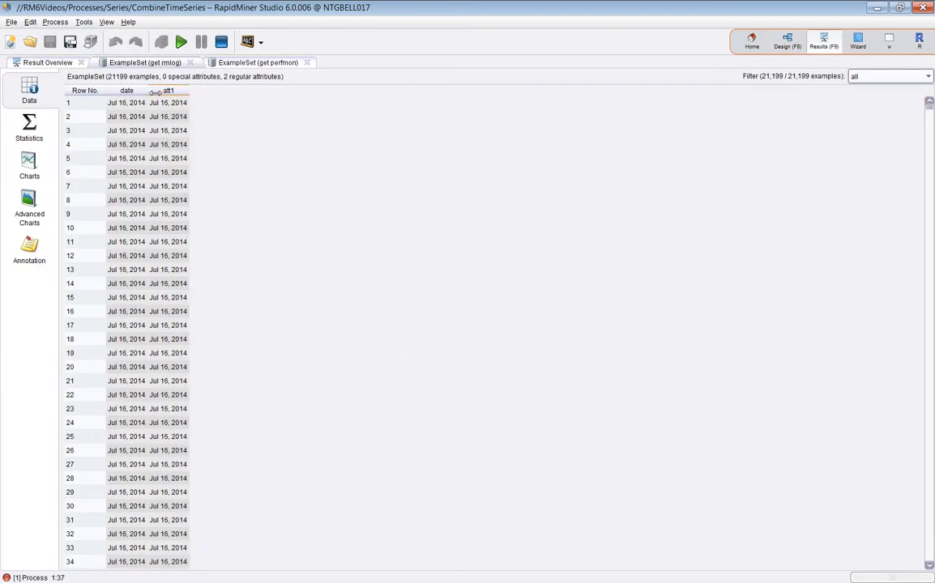
pyautogui.moveTo(154, 92); pyautogui.dragTo(223, 91)
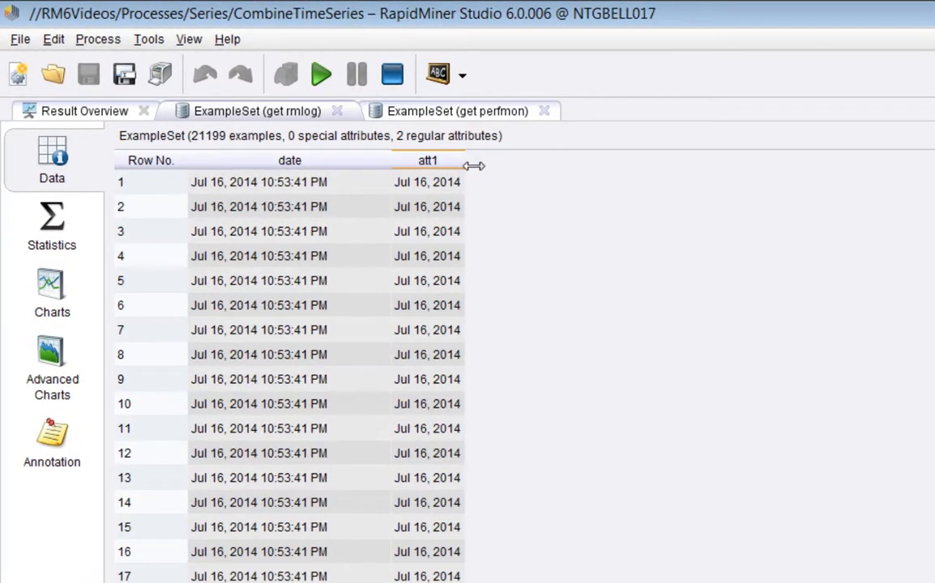
pyautogui.moveTo(474, 165); pyautogui.dragTo(927, 167)
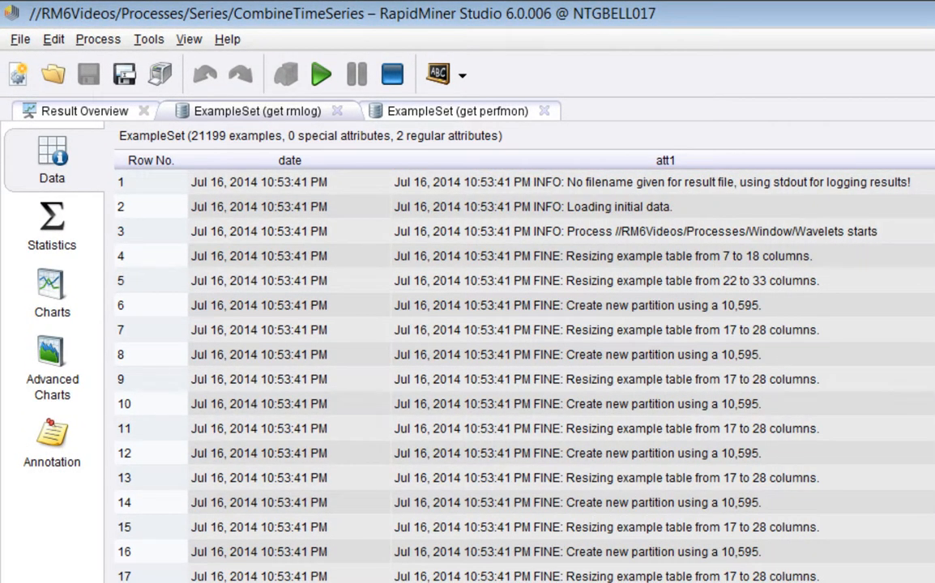
# Check the type of the date attribute in the get rmlog statistics, then return to its data
pyautogui.click(312, 183)
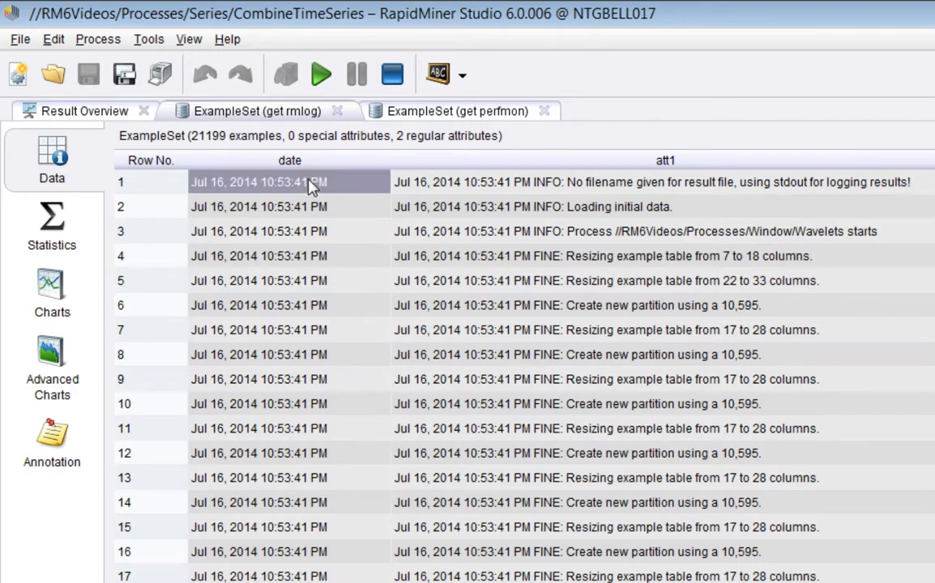
pyautogui.click(54, 220)
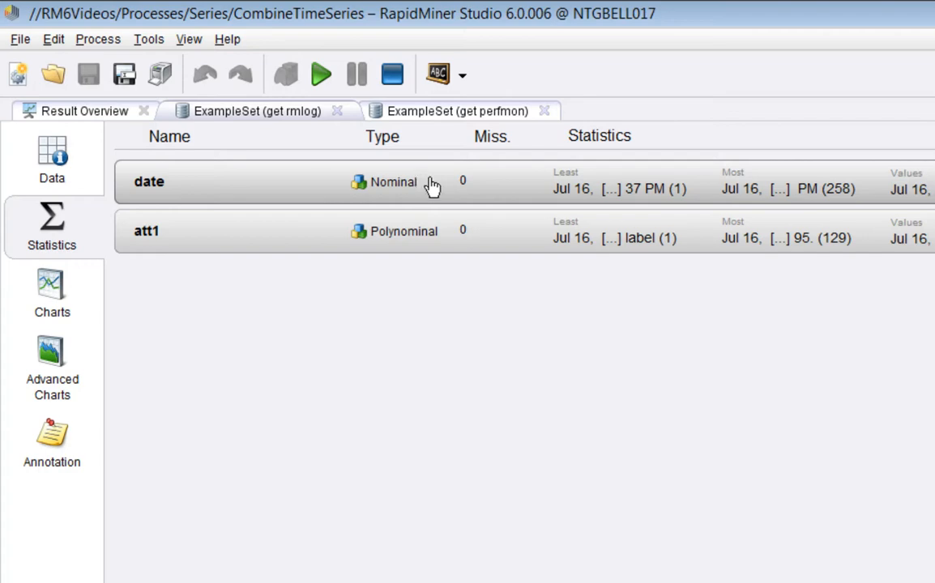
pyautogui.click(55, 155)
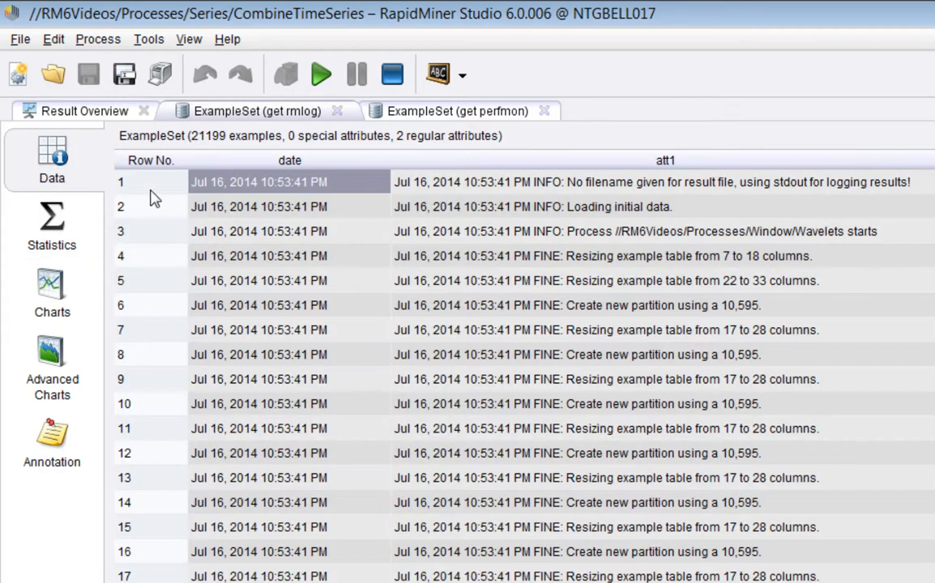
# Examine the log messages in the att1 column of the get rmlog data from row 1 downward
pyautogui.click(699, 186)
pyautogui.click(692, 230)
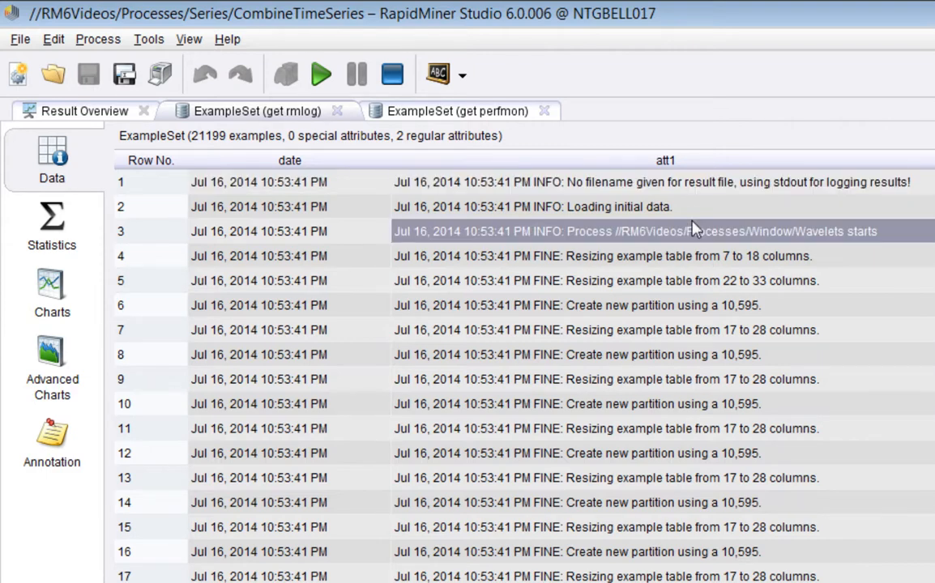
pyautogui.click(695, 304)
pyautogui.click(702, 428)
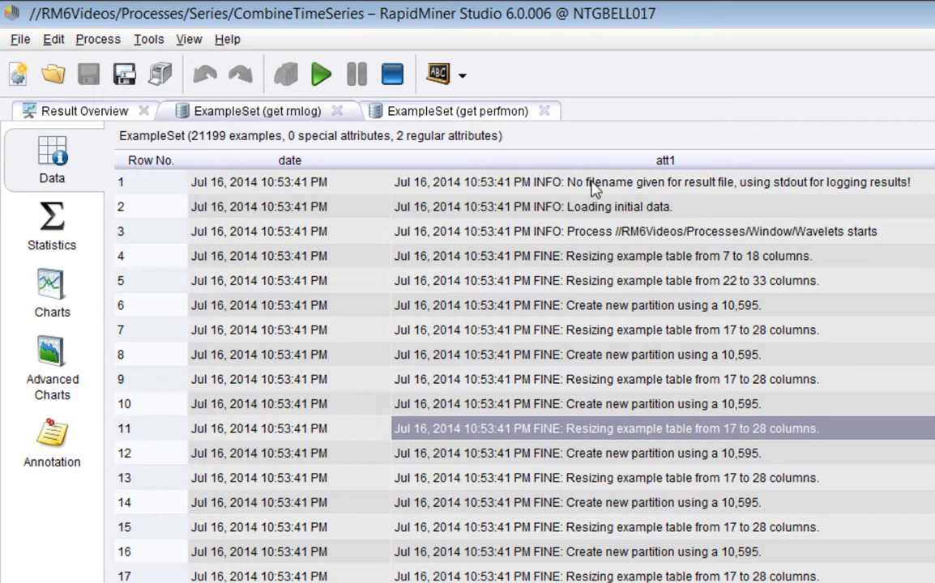
pyautogui.moveTo(518, 179); pyautogui.dragTo(539, 579)
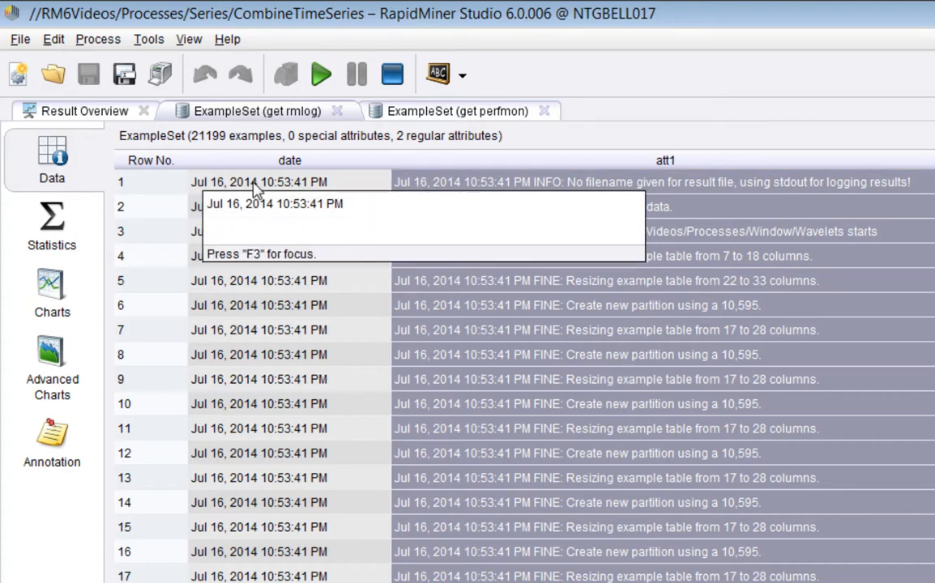
# Compare the get perfmon timestamps with the date and att1 entries in the first rows of get rmlog
pyautogui.click(427, 115)
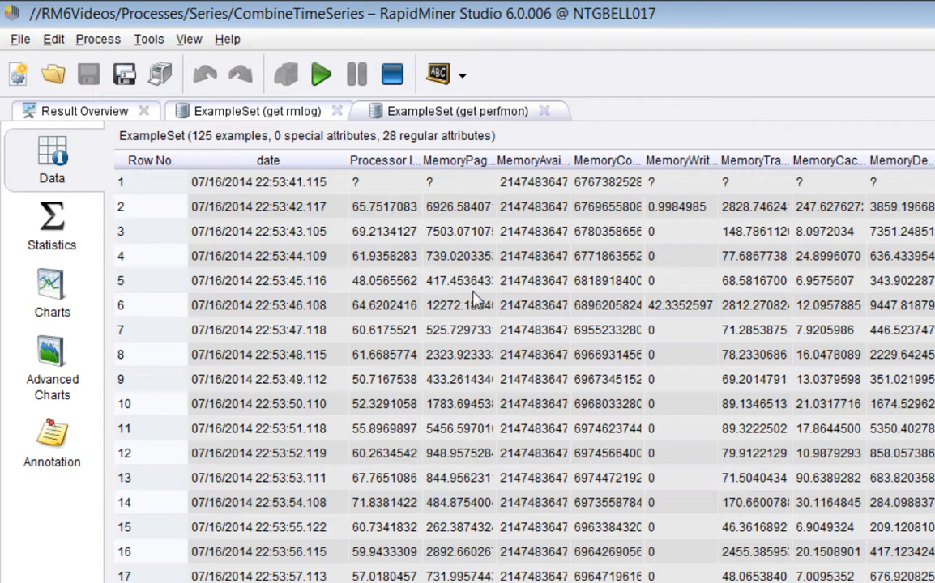
pyautogui.click(232, 107)
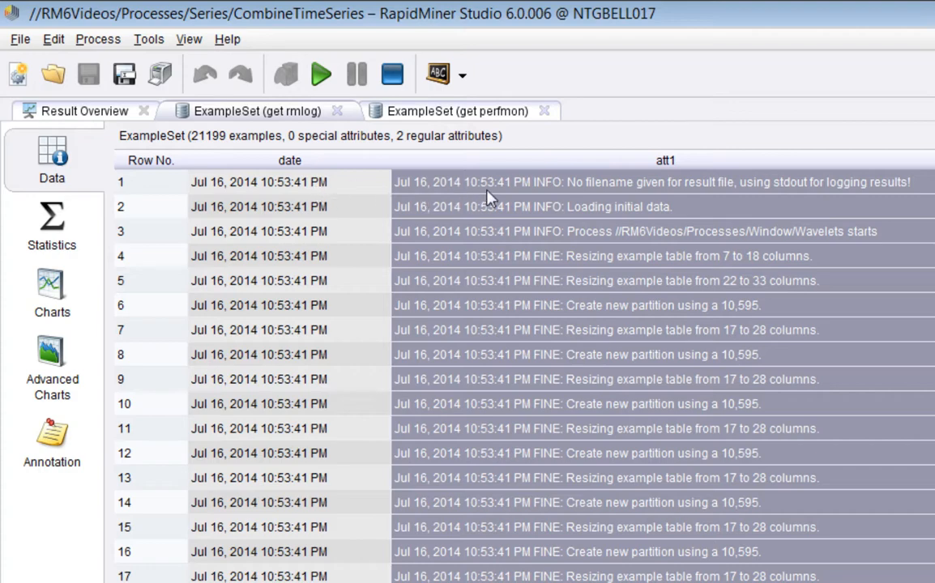
pyautogui.moveTo(438, 180); pyautogui.dragTo(486, 318)
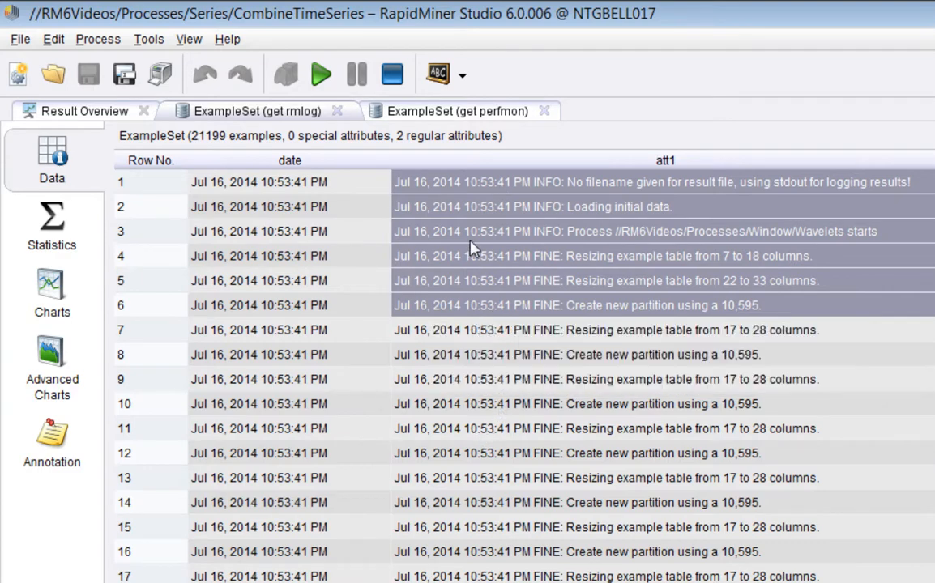
pyautogui.click(319, 184)
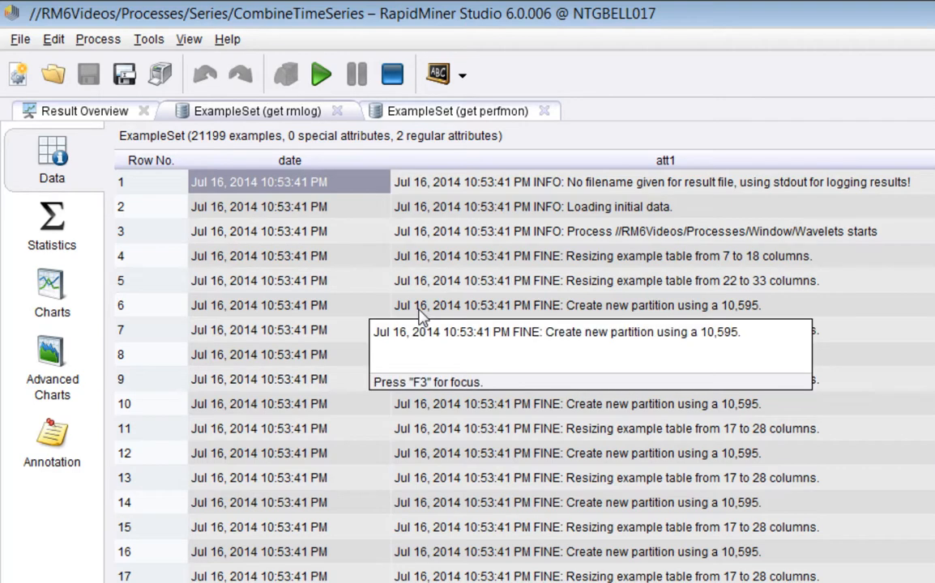
# Widen the Processor Information column in the get perfmon data, then return to the get rmlog data
pyautogui.click(388, 109)
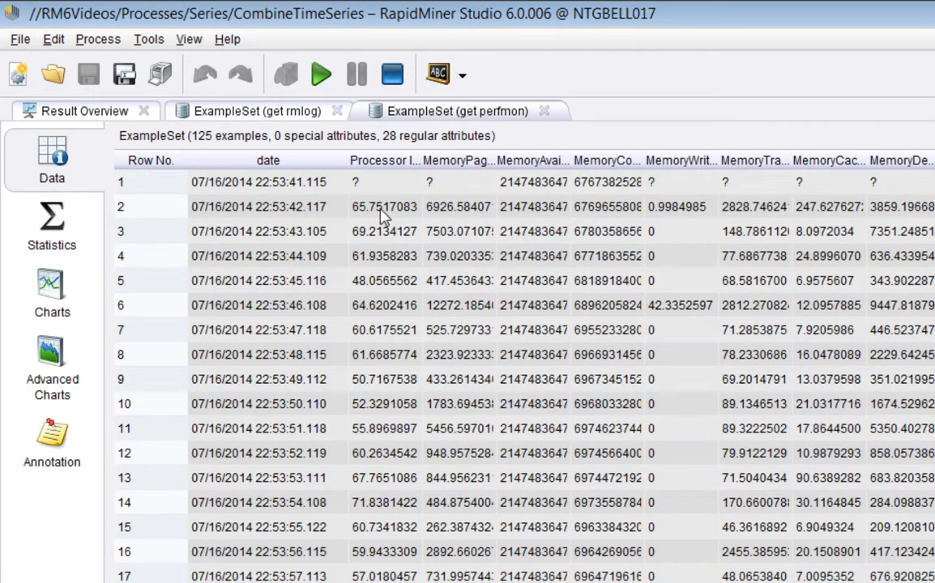
pyautogui.moveTo(420, 160); pyautogui.dragTo(544, 161)
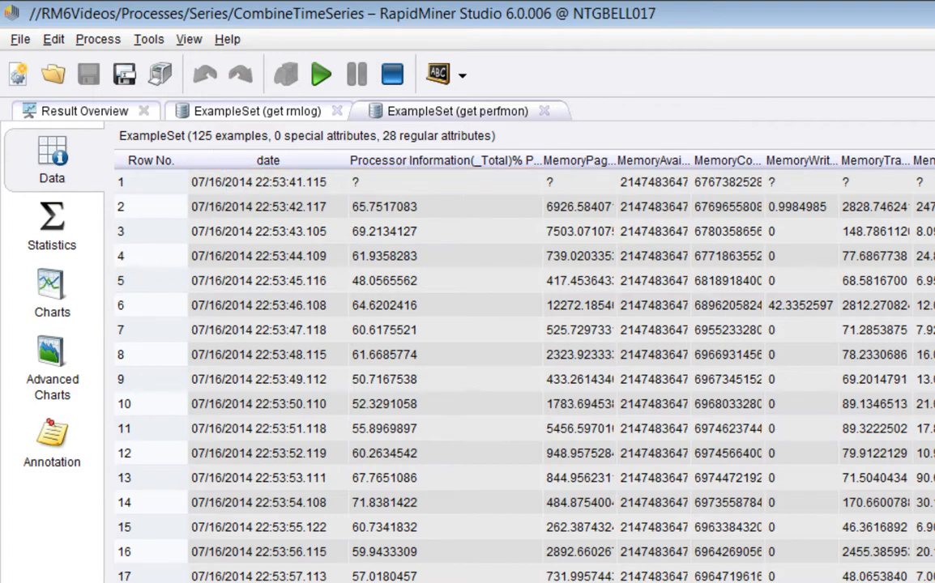
pyautogui.click(257, 113)
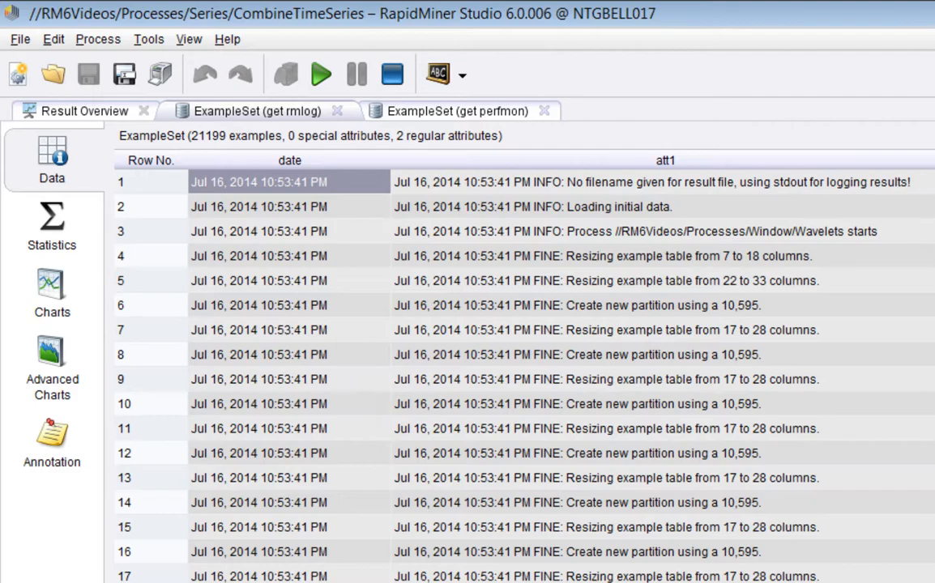
# Return to the process design and review the attribute name and date format parameters of Nominal to Date (2)
pyautogui.press('F8')
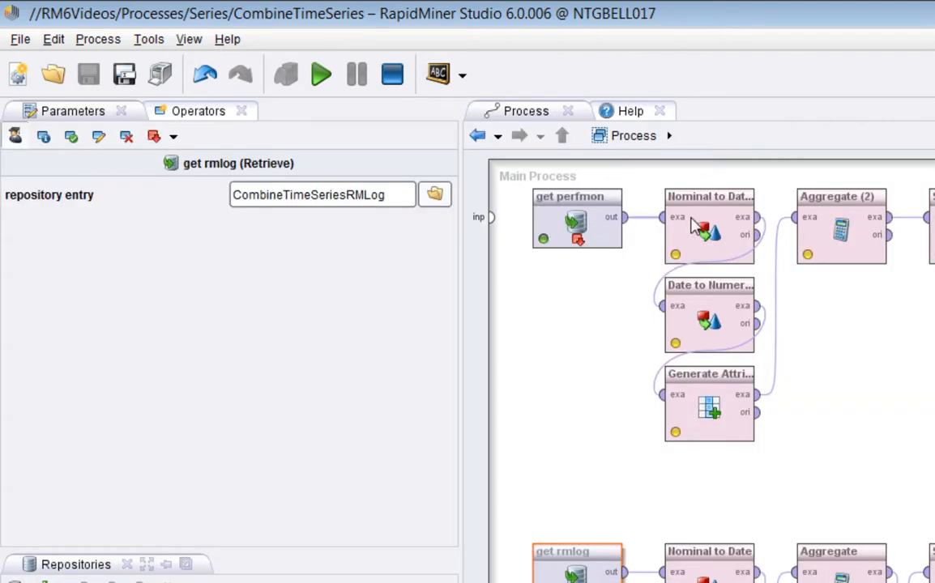
pyautogui.click(708, 228)
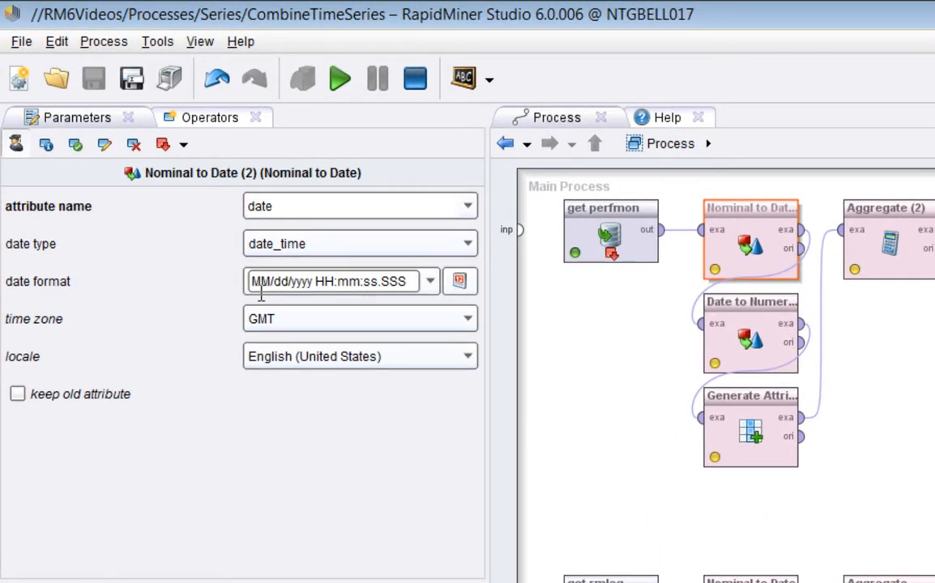
pyautogui.moveTo(414, 291); pyautogui.dragTo(205, 289)
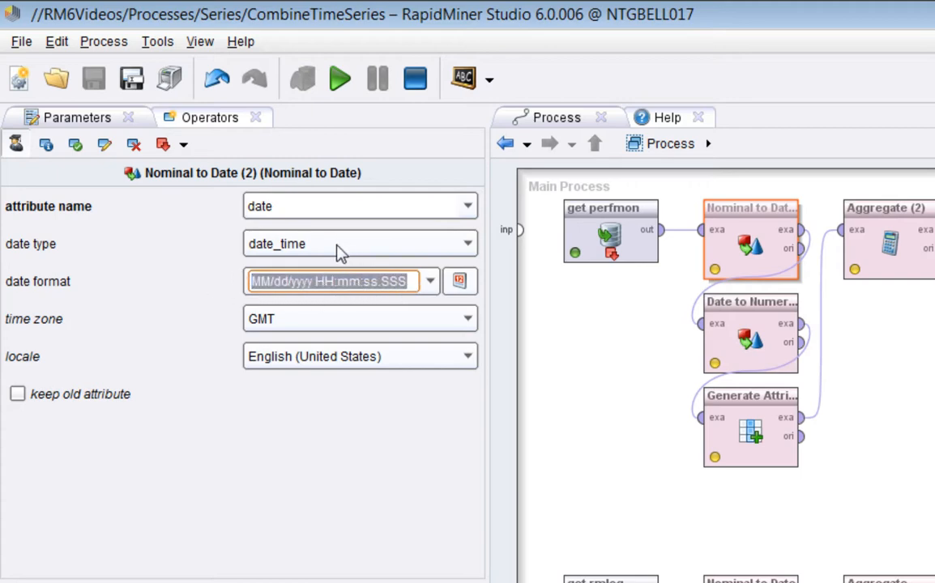
pyautogui.click(422, 290)
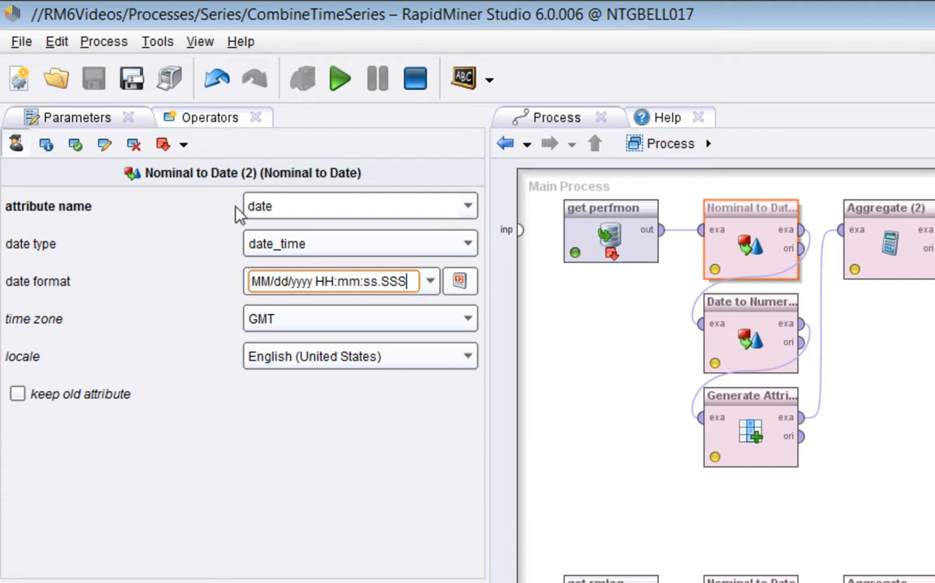
pyautogui.click(469, 211)
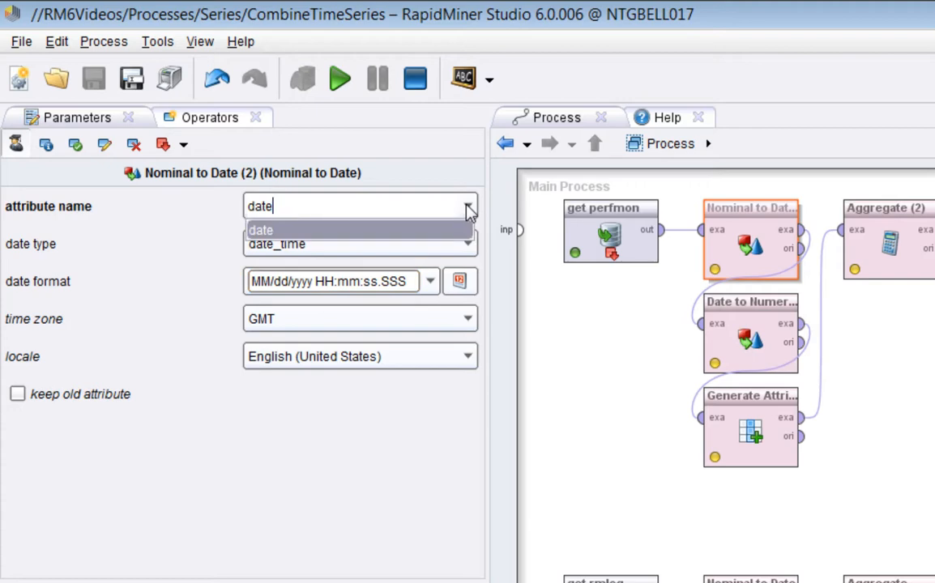
pyautogui.press('Tab')
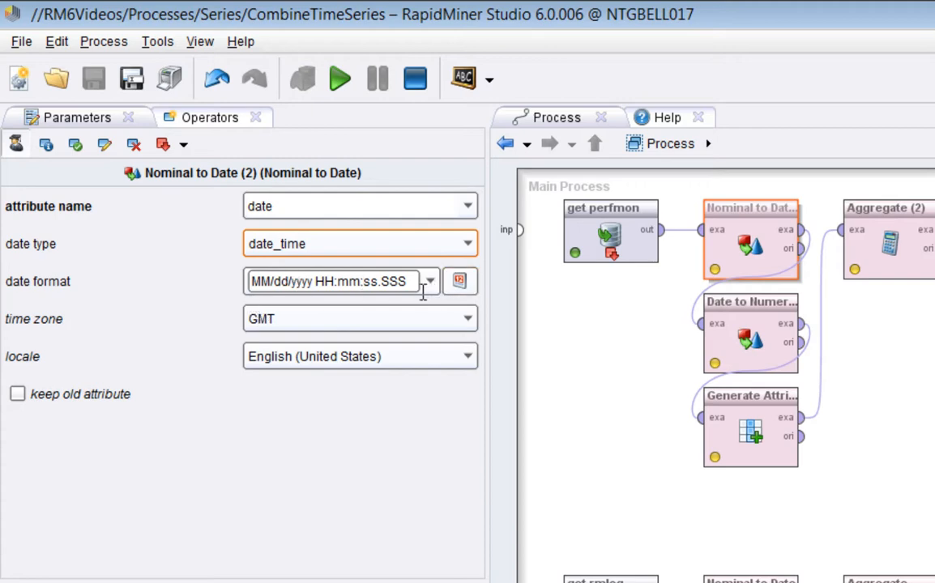
# Examine the HH hour part and the SSS millisecond part of the Nominal to Date (2) date format
pyautogui.click(422, 290)
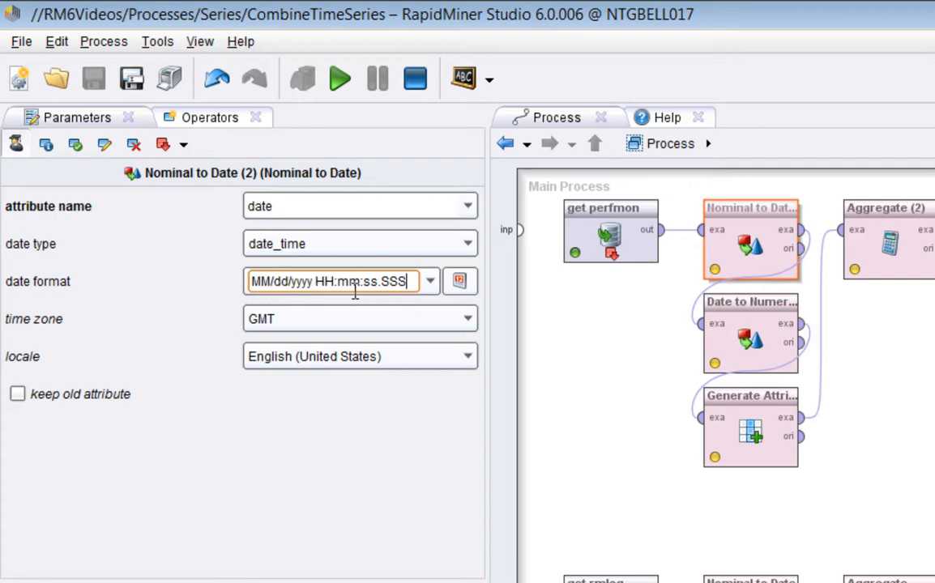
pyautogui.moveTo(315, 287); pyautogui.dragTo(337, 292)
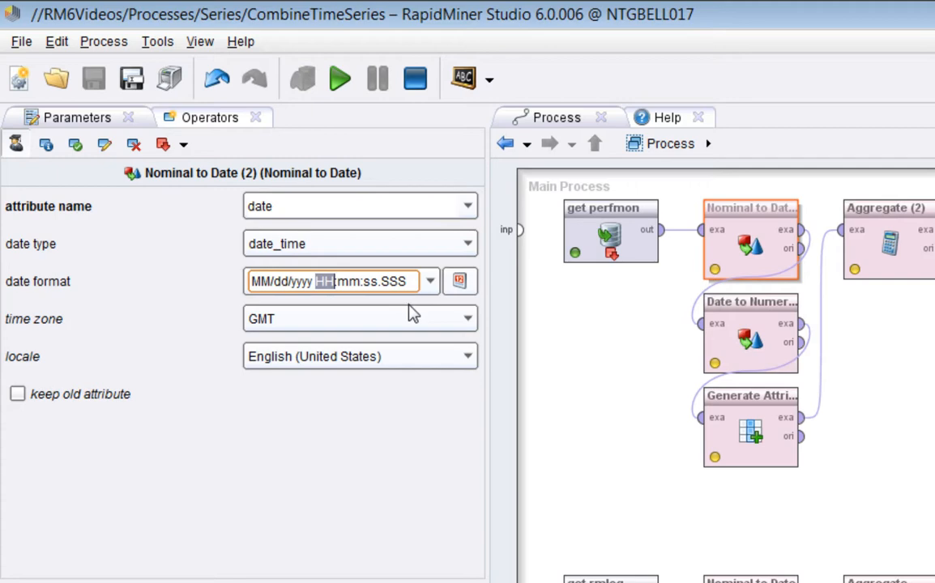
pyautogui.moveTo(382, 283); pyautogui.dragTo(417, 289)
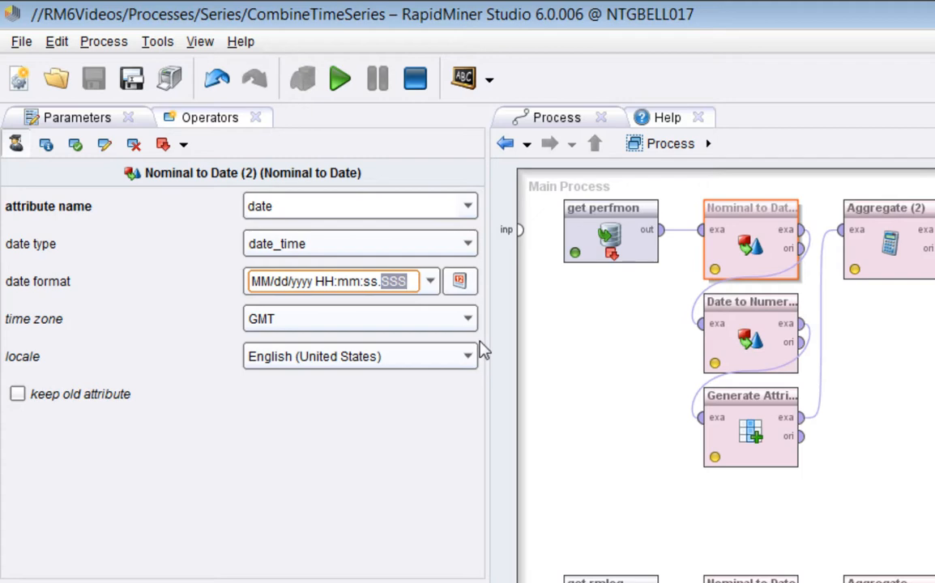
# Move the breakpoint from get perfmon to after Nominal to Date (2) and run the process
pyautogui.click(777, 245)
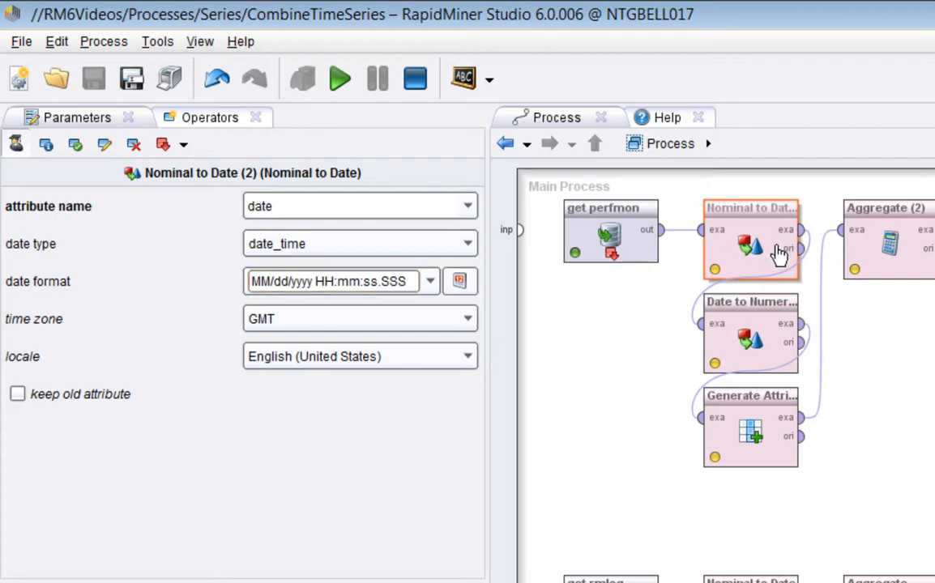
pyautogui.click(607, 241)
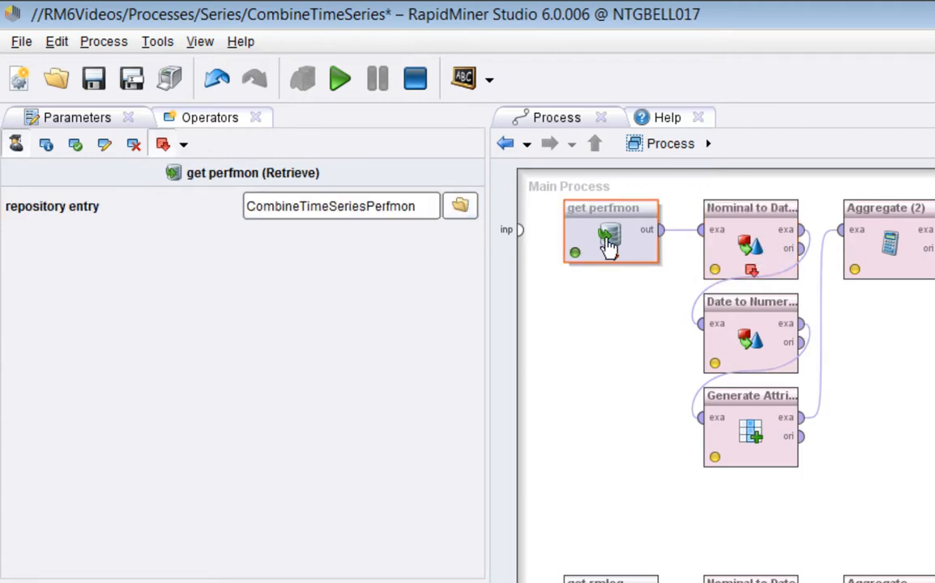
pyautogui.press('F7')
pyautogui.click(416, 73)
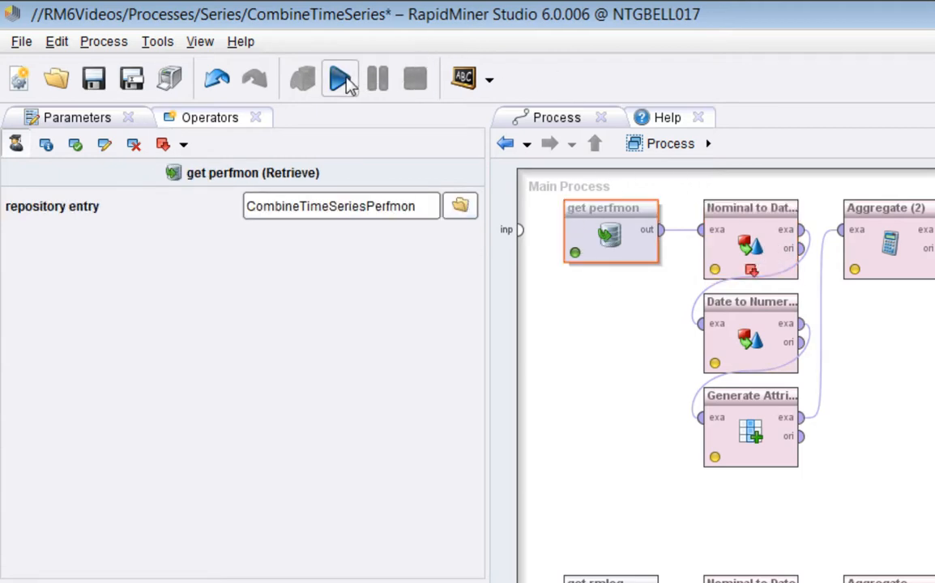
pyautogui.click(347, 78)
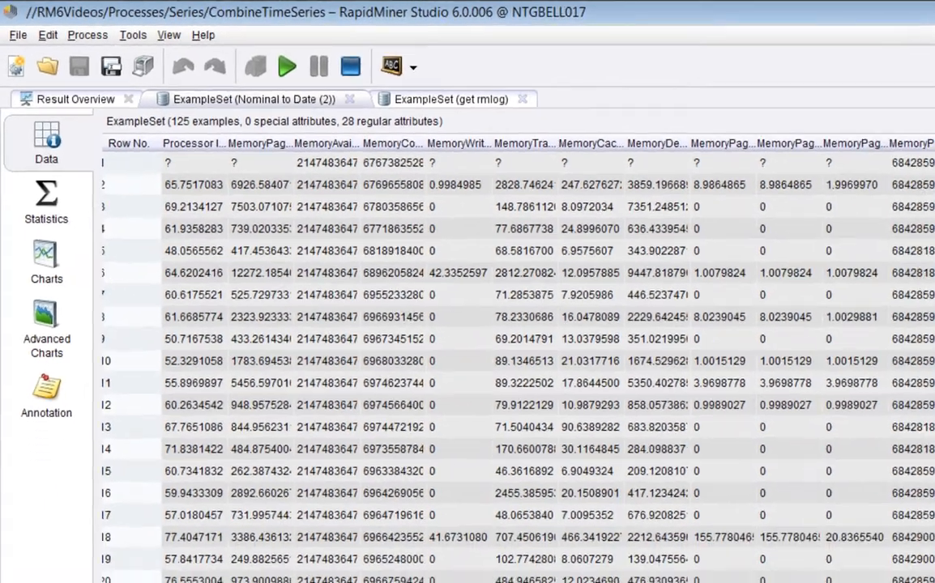
# Move the date column forward among the memory columns in the Nominal to Date (2) results and widen it to show full timestamps
pyautogui.moveTo(478, 566); pyautogui.dragTo(729, 565)
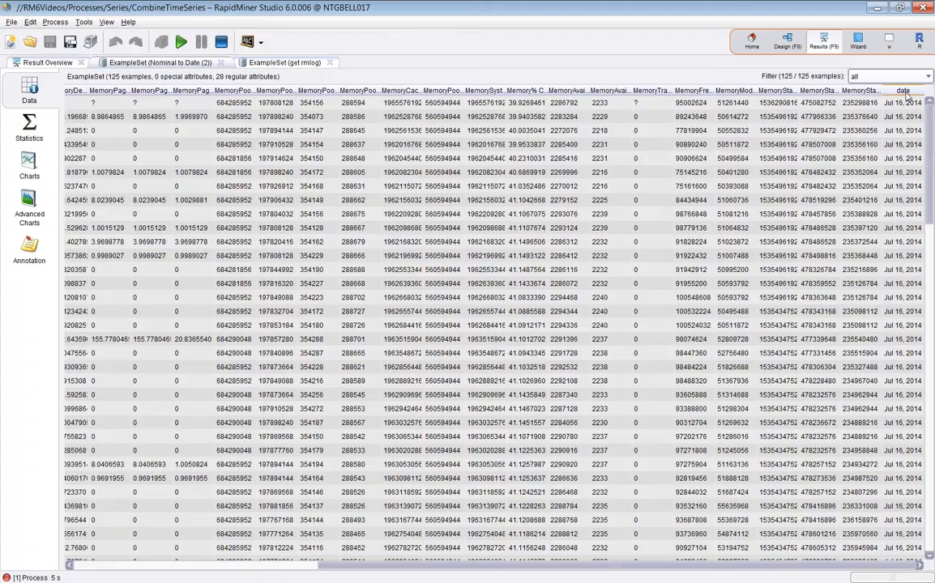
pyautogui.moveTo(907, 96); pyautogui.dragTo(154, 98)
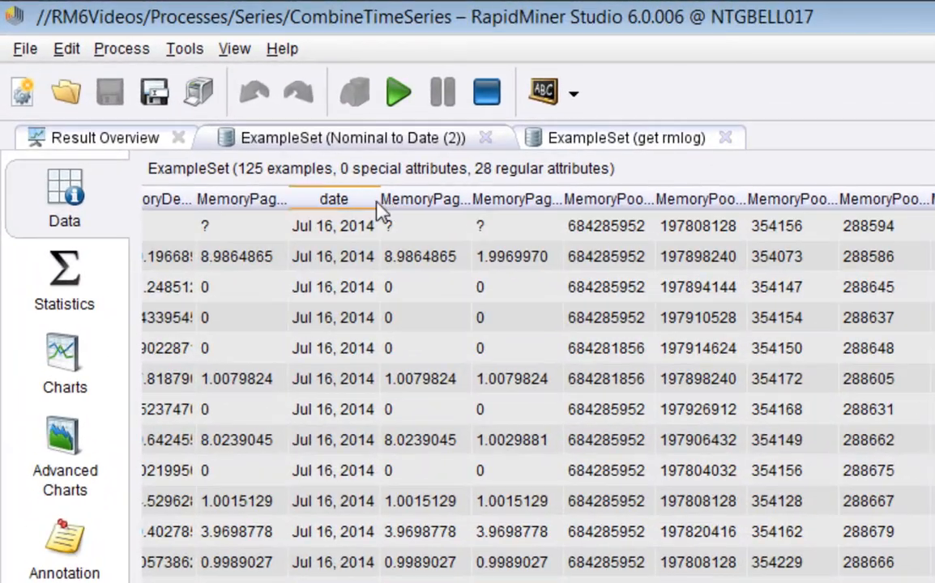
pyautogui.moveTo(379, 201); pyautogui.dragTo(539, 204)
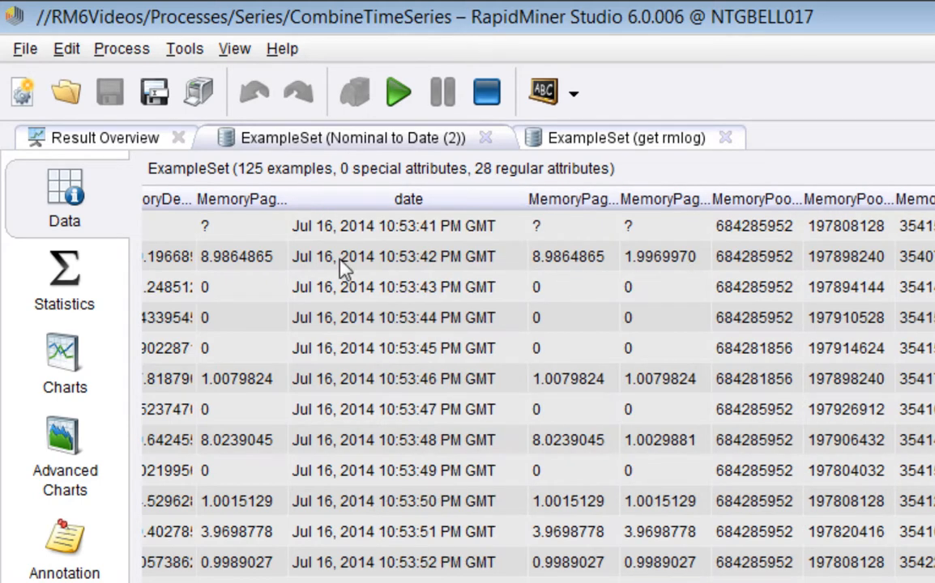
# Check the attribute types in the Nominal to Date (2) statistics, then return to the process design
pyautogui.click(69, 280)
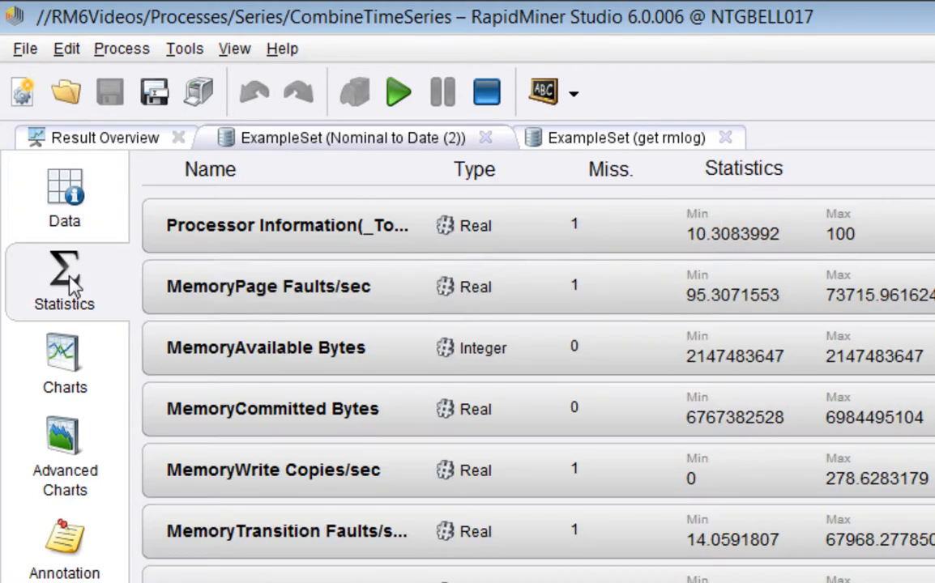
pyautogui.click(266, 189)
pyautogui.click(263, 178)
pyautogui.click(240, 252)
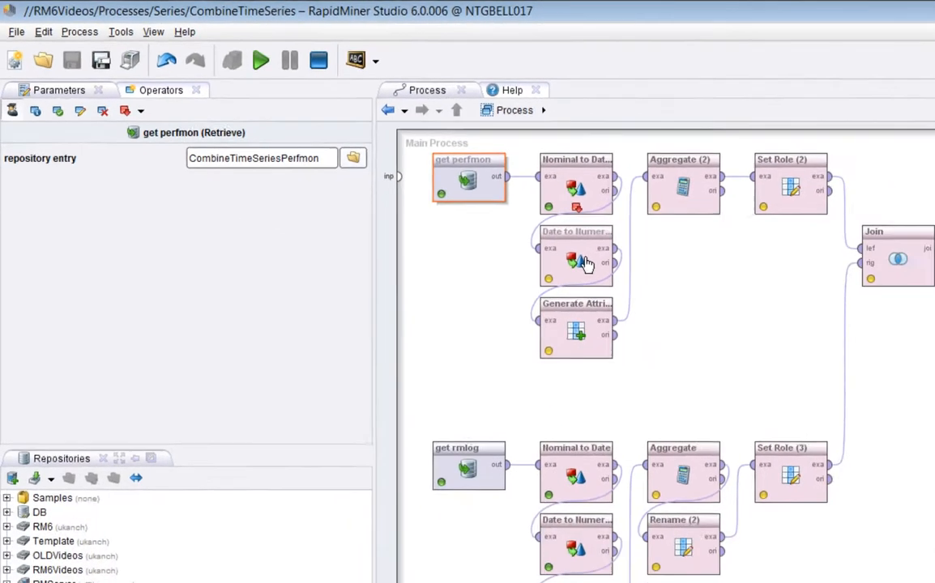
# Examine the time unit and millisecond relative to options of the Date to Numerical operator in the get perfmon branch
pyautogui.click(405, 183)
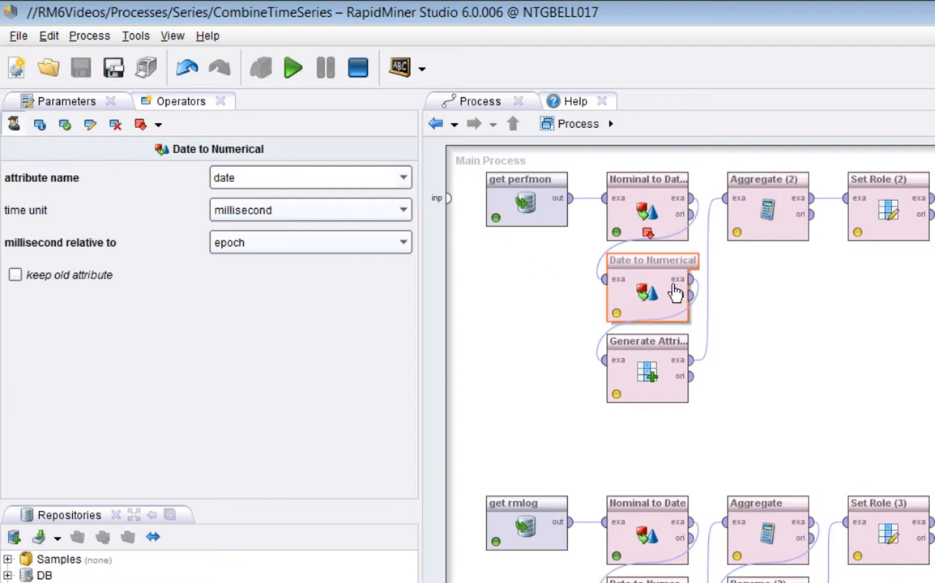
pyautogui.click(404, 212)
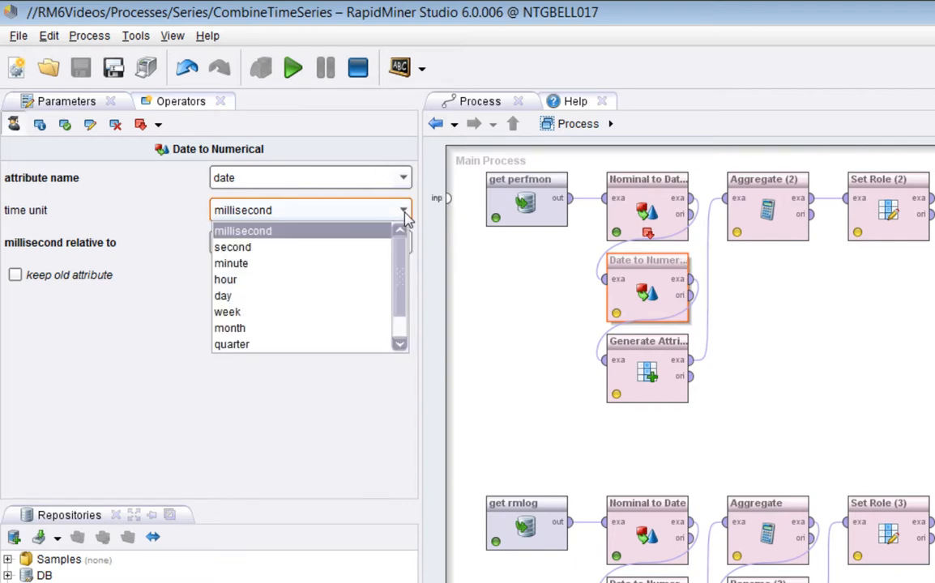
pyautogui.click(405, 216)
pyautogui.click(402, 243)
pyautogui.click(402, 242)
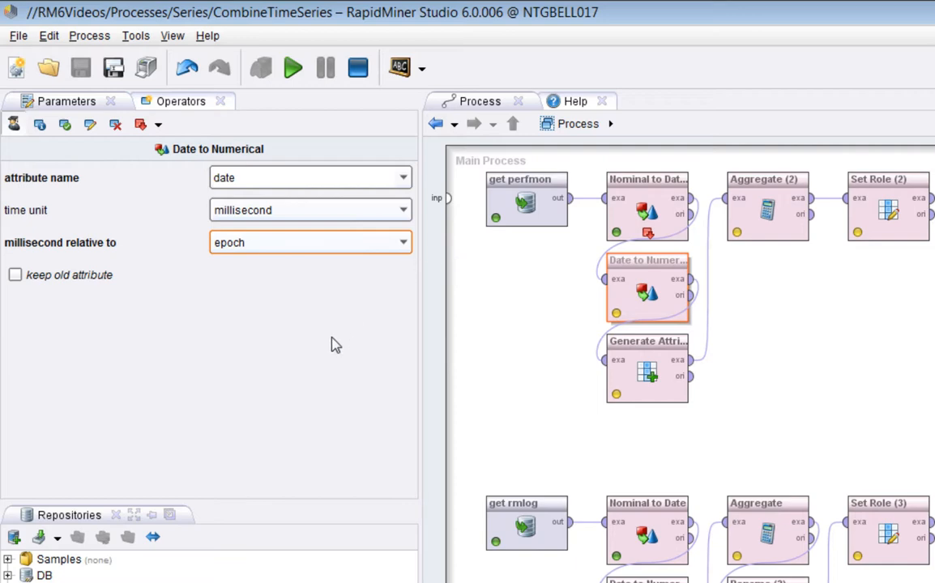
# Review the function expression for the date attribute in the Generate Attributes operator of the get perfmon branch, then close the list
pyautogui.click(645, 369)
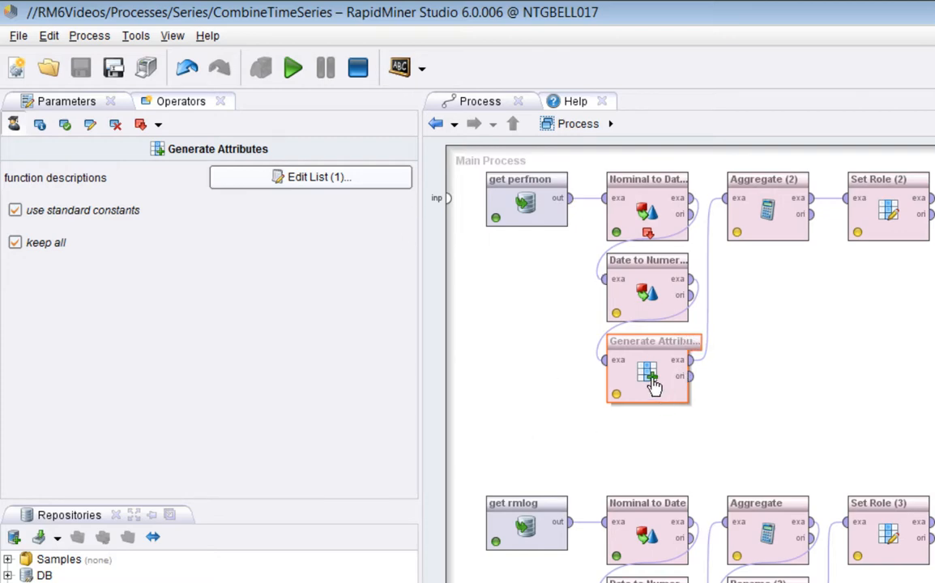
pyautogui.click(261, 183)
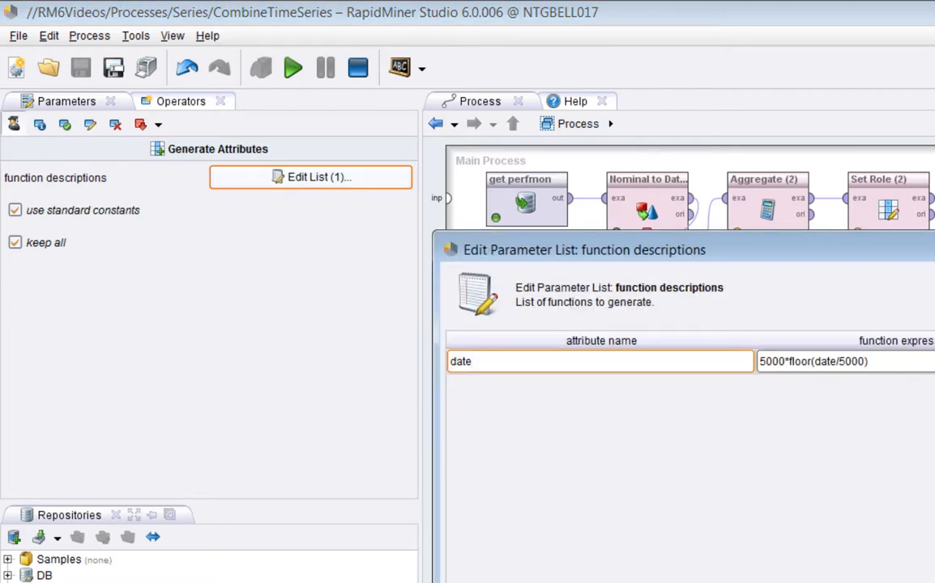
pyautogui.moveTo(904, 259); pyautogui.dragTo(602, 240)
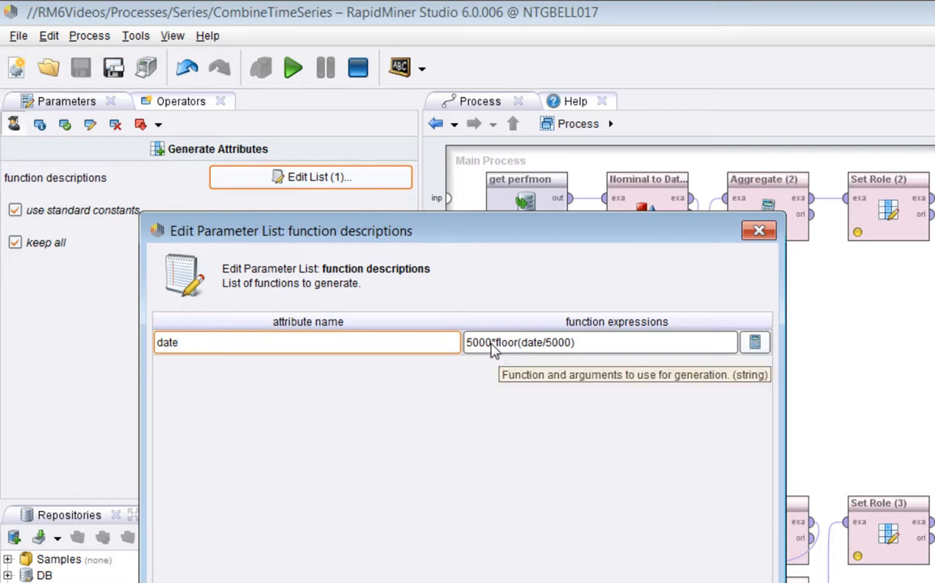
pyautogui.click(733, 581)
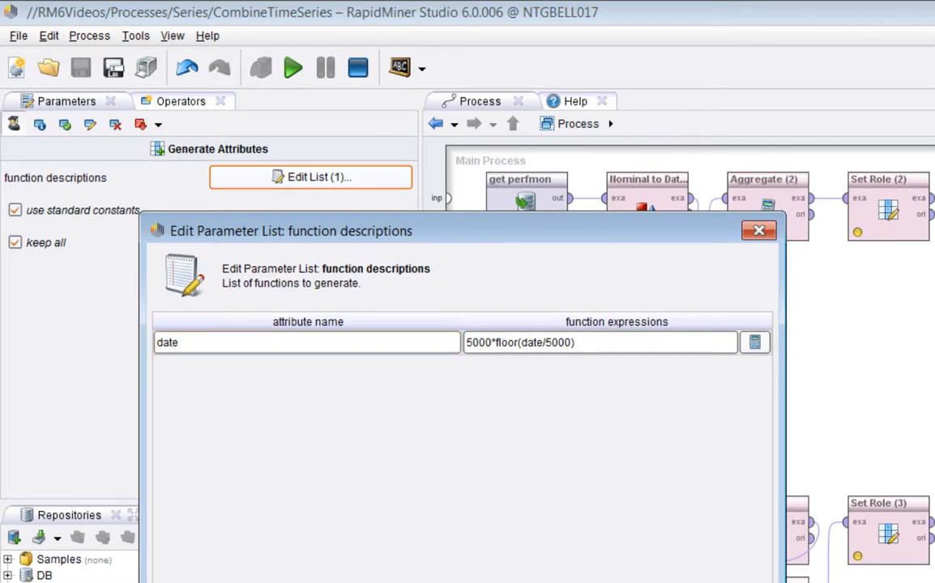
# Move the breakpoint from Nominal to Date (2) to after Generate Attributes and run the process
pyautogui.click(647, 376)
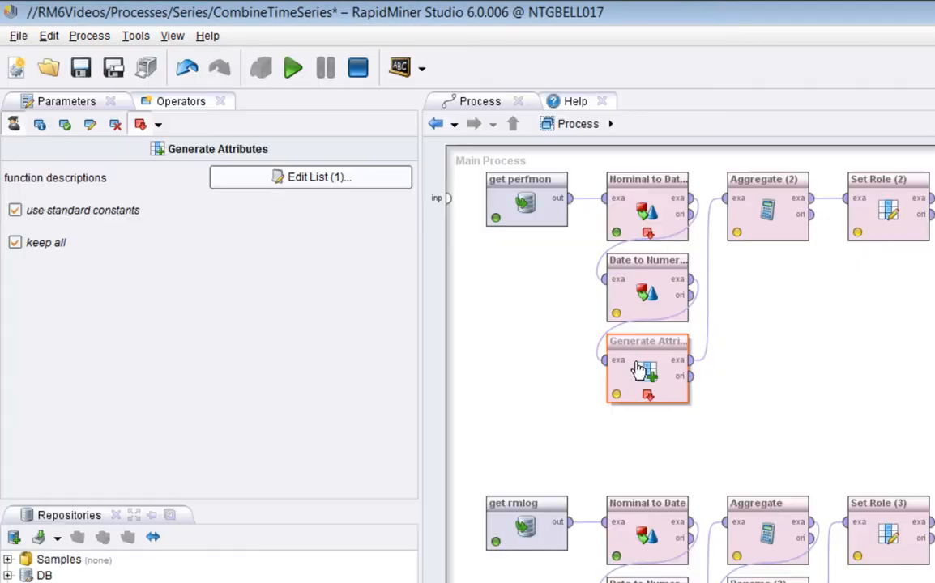
pyautogui.click(650, 214)
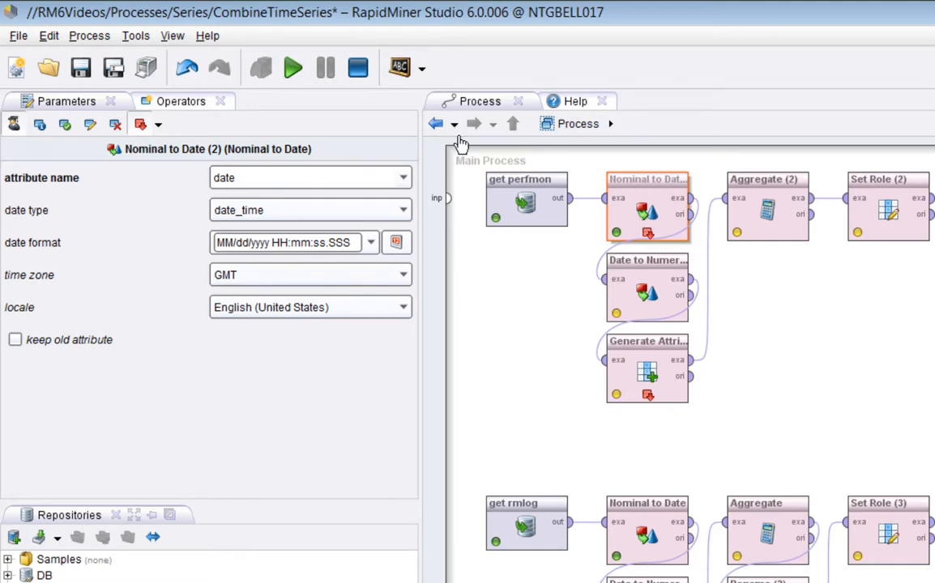
pyautogui.click(295, 71)
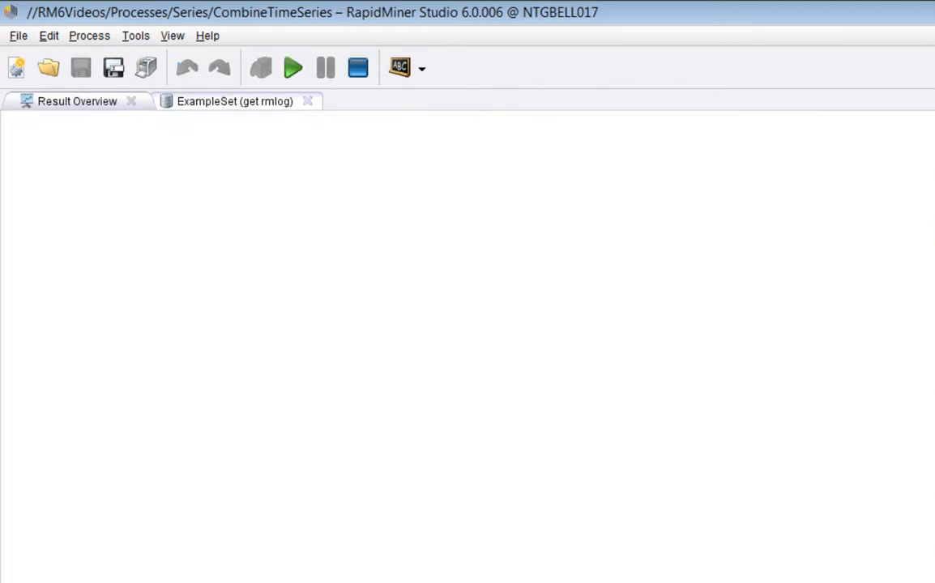
# Bring the date column forward and widen it in the Generate Attributes results, and examine how its numeric values repeat down the rows
pyautogui.hscroll(7, 519, 356)
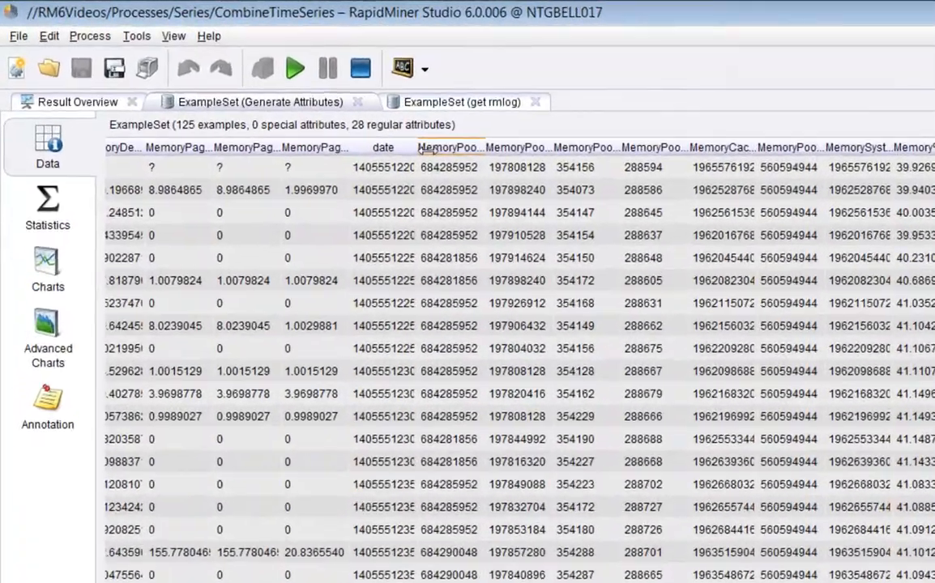
pyautogui.moveTo(324, 112); pyautogui.dragTo(448, 113)
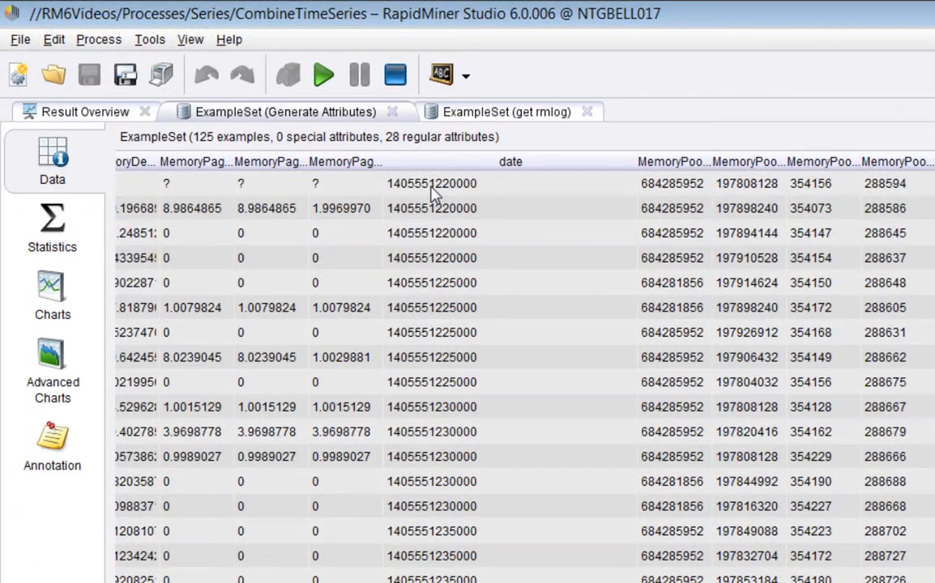
pyautogui.click(431, 191)
pyautogui.scroll(-4, 470, 240)
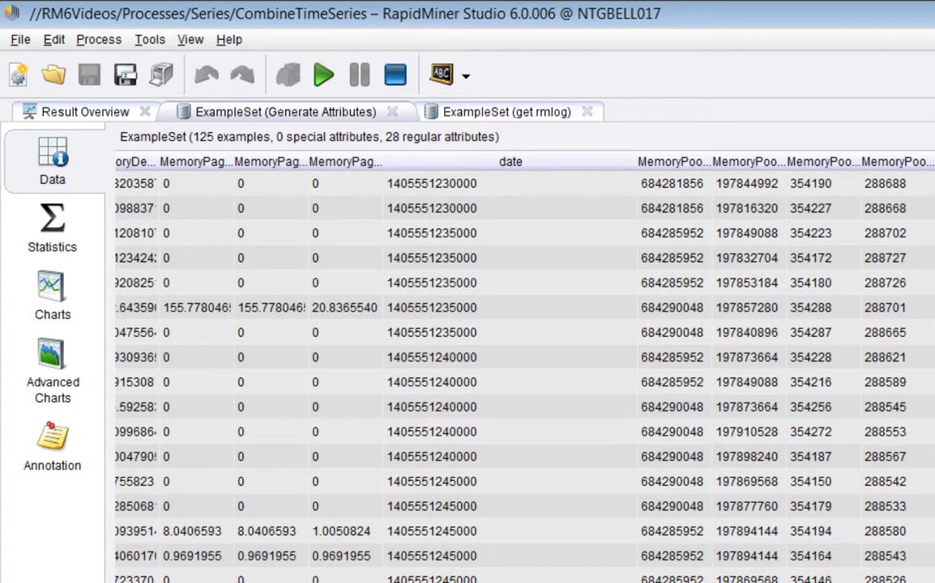
pyautogui.scroll(-3, 473, 340)
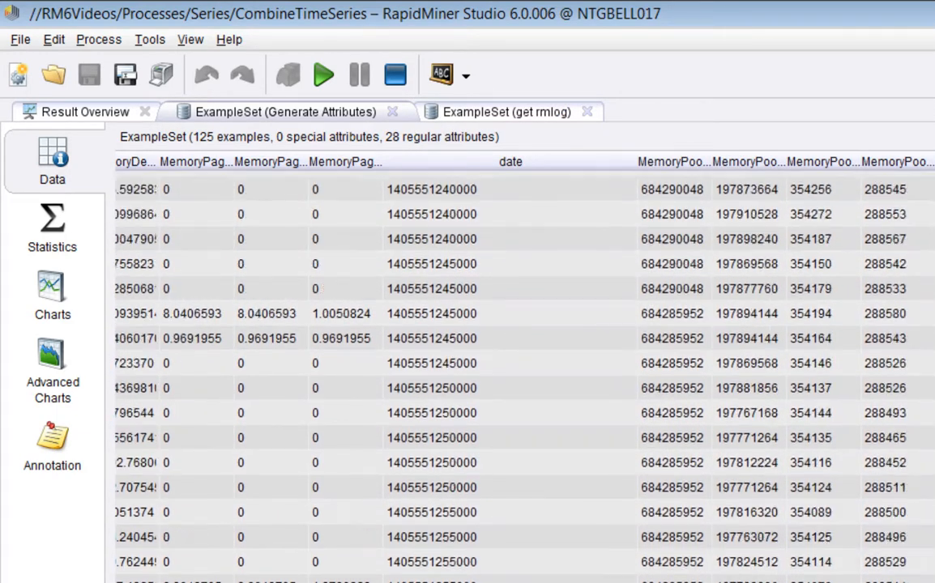
pyautogui.scroll(1, 466, 503)
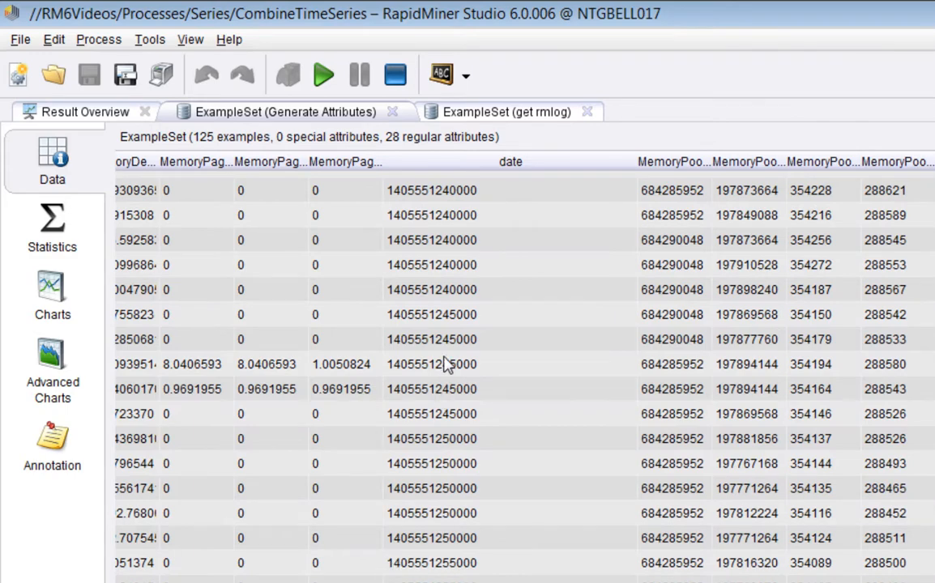
pyautogui.click(444, 365)
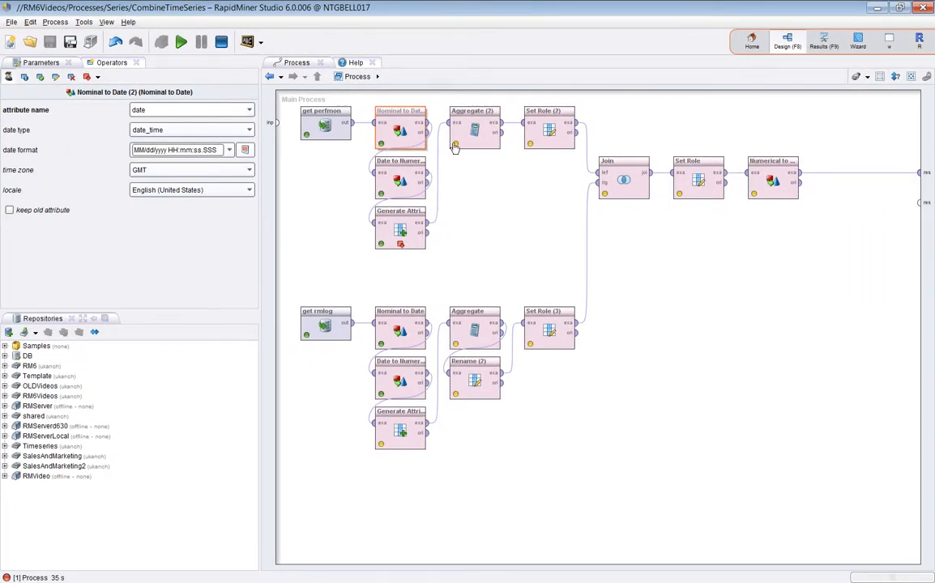
# Remove the breakpoint from Generate Attributes in the get perfmon branch and review the group by attributes of Aggregate (2)
pyautogui.click(474, 123)
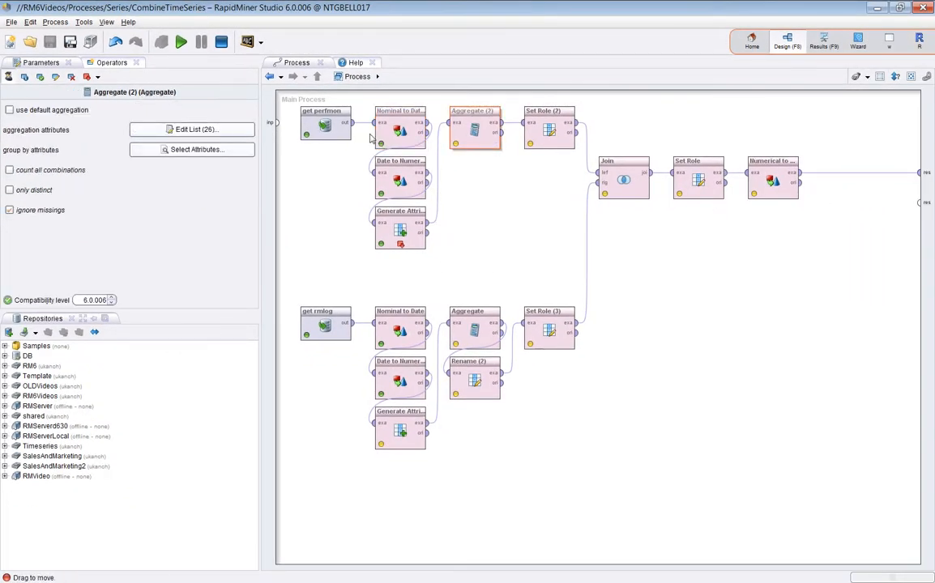
pyautogui.click(400, 233)
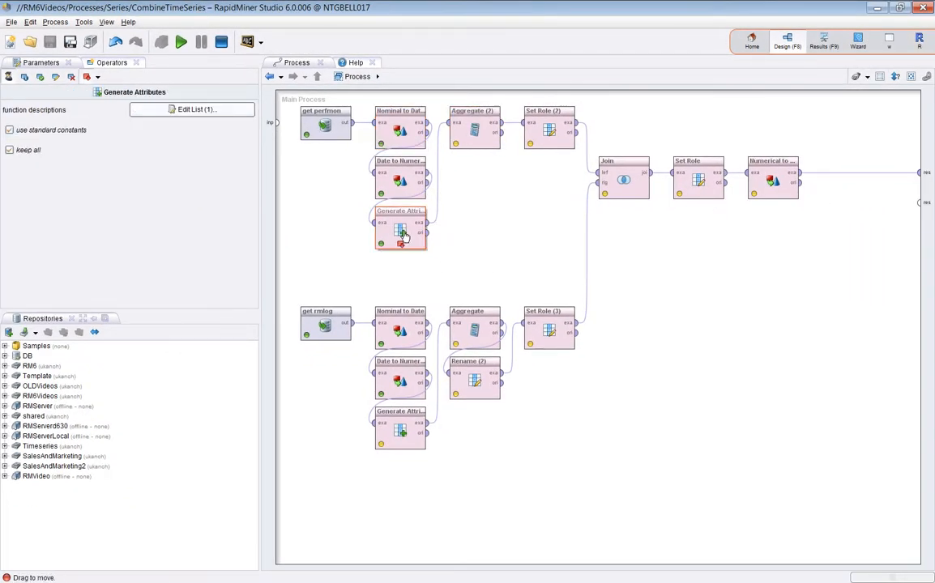
pyautogui.click(474, 146)
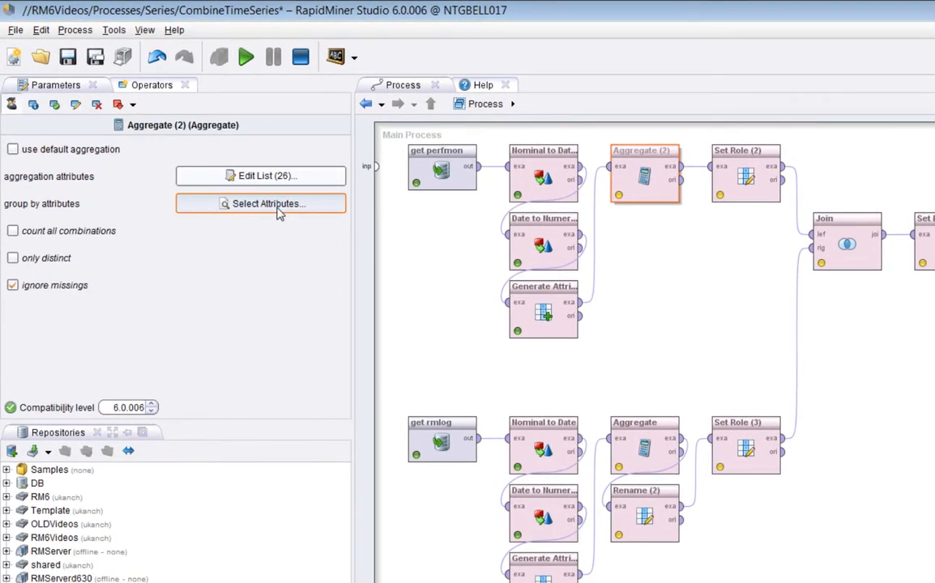
pyautogui.click(204, 155)
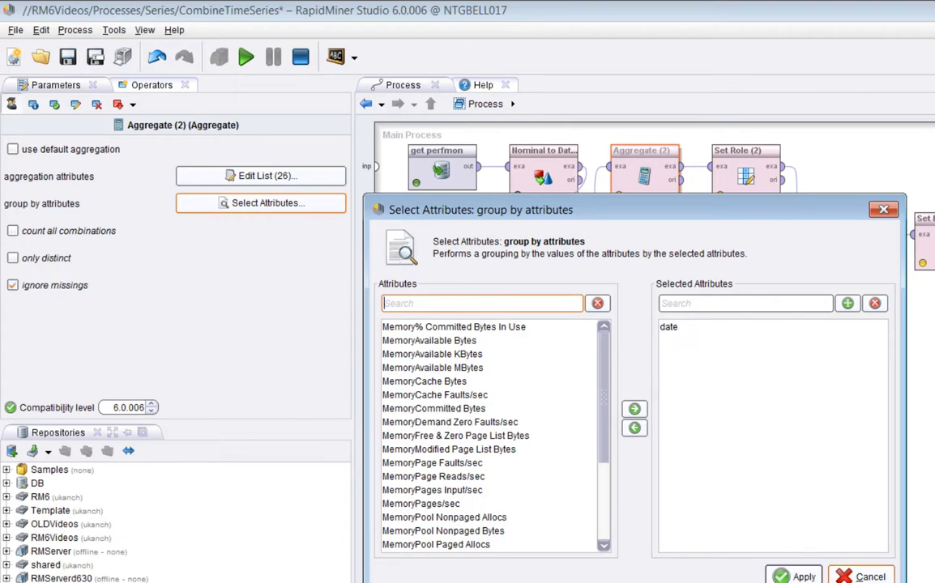
pyautogui.click(795, 577)
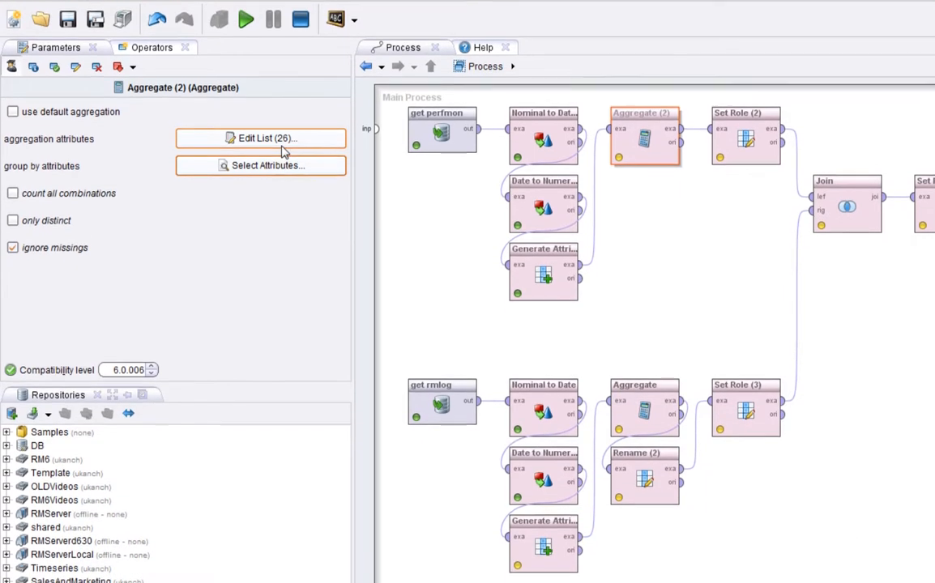
# Review the full list of aggregation attributes and their functions in Aggregate (2), then close the list
pyautogui.click(281, 139)
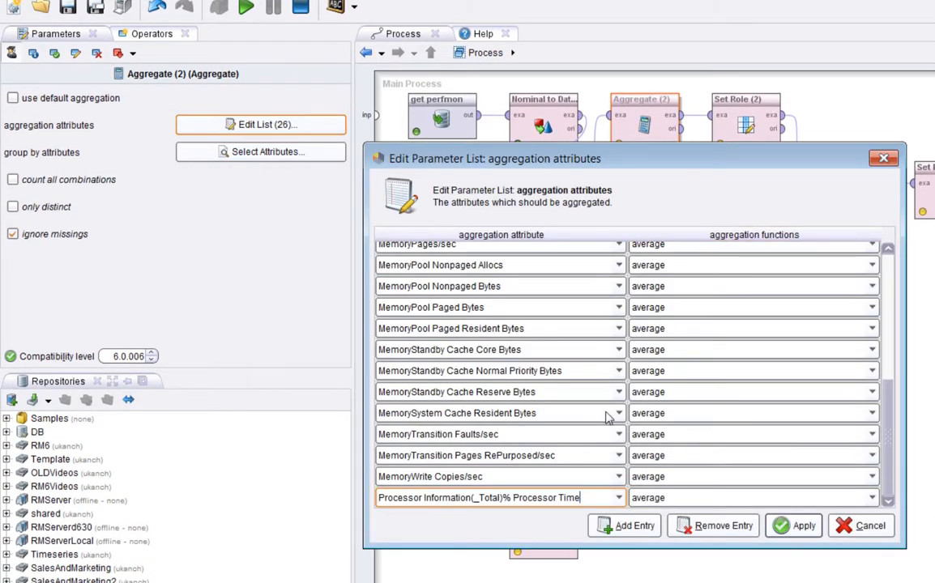
pyautogui.scroll(2, 891, 413)
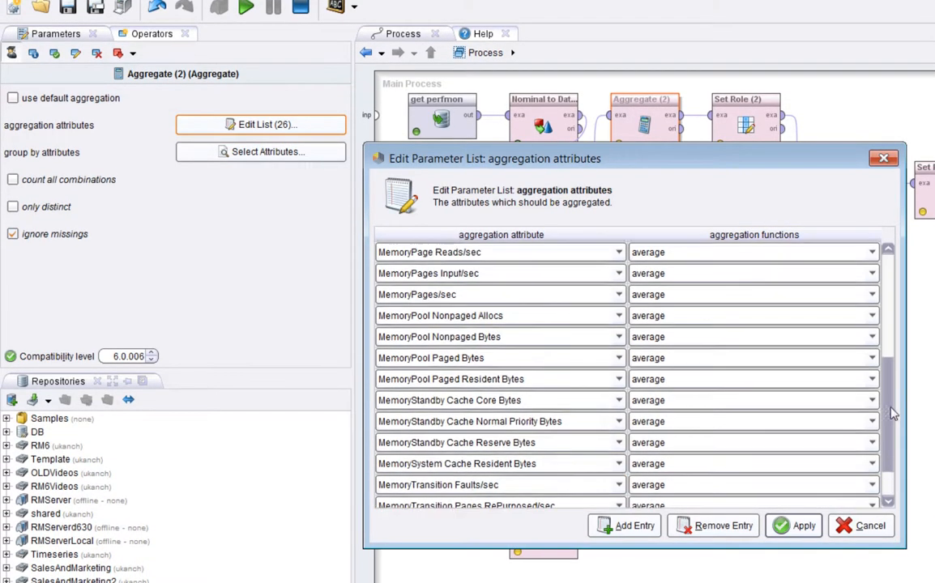
pyautogui.scroll(4, 891, 413)
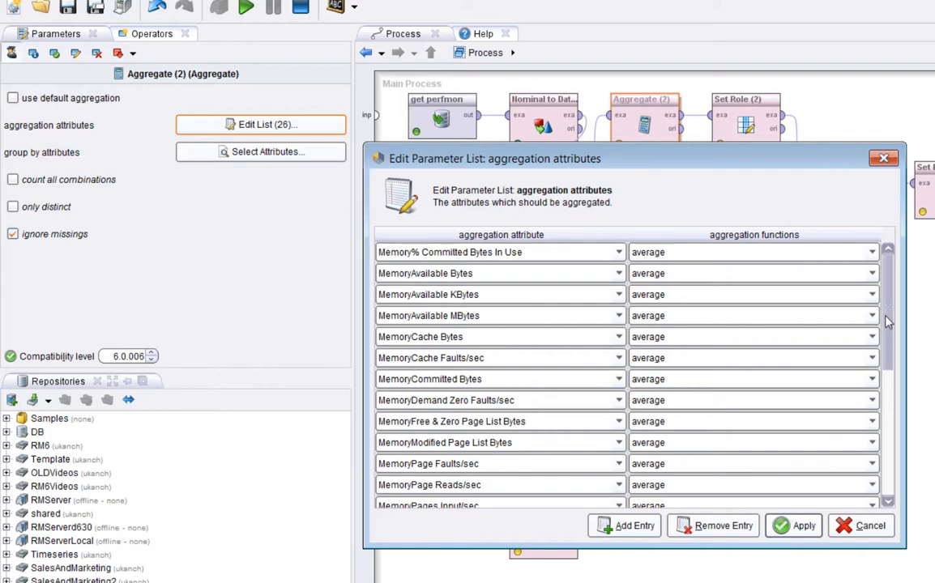
pyautogui.click(798, 526)
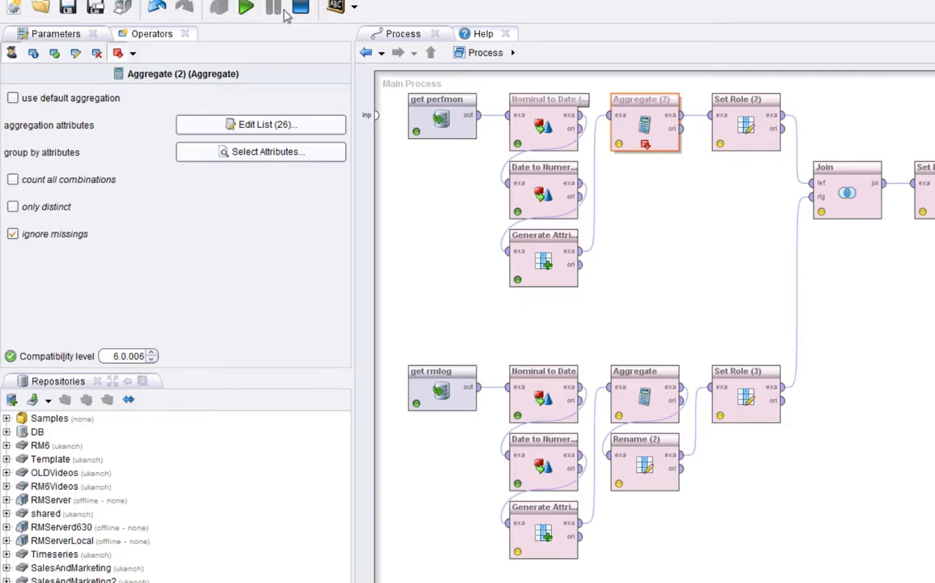
# Run the process to a breakpoint after Aggregate (2), and widen the date and first average columns to examine the aggregated rows
pyautogui.click(245, 8)
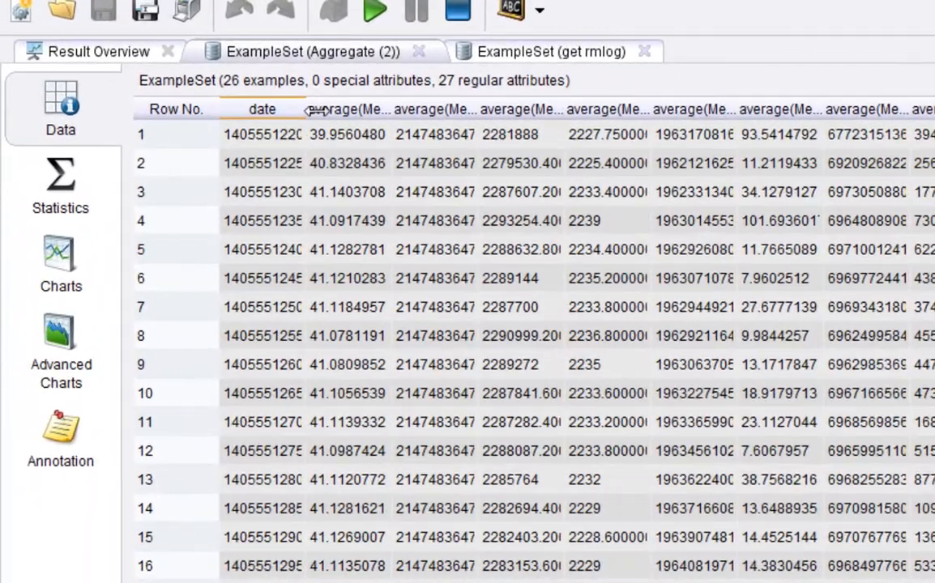
pyautogui.moveTo(251, 90); pyautogui.dragTo(314, 91)
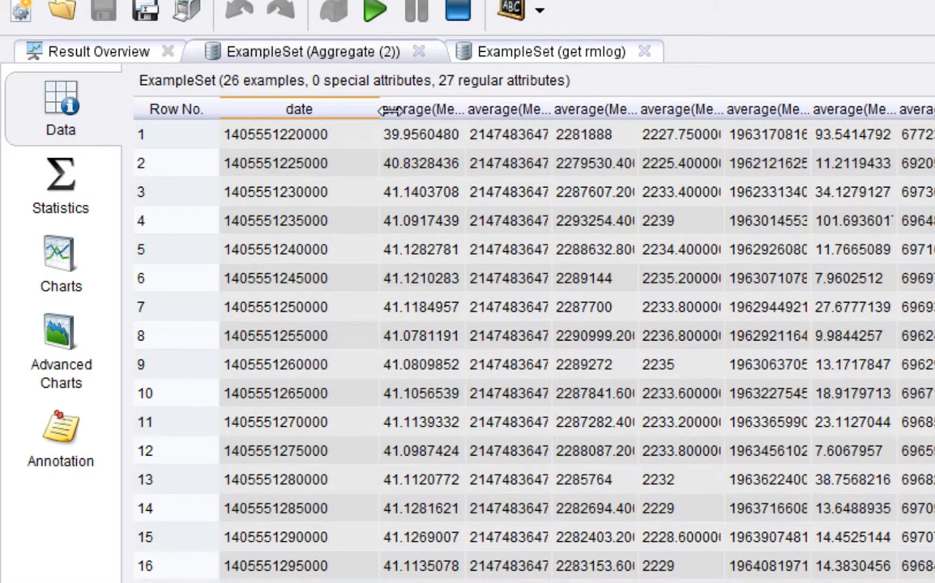
pyautogui.click(306, 141)
pyautogui.click(301, 162)
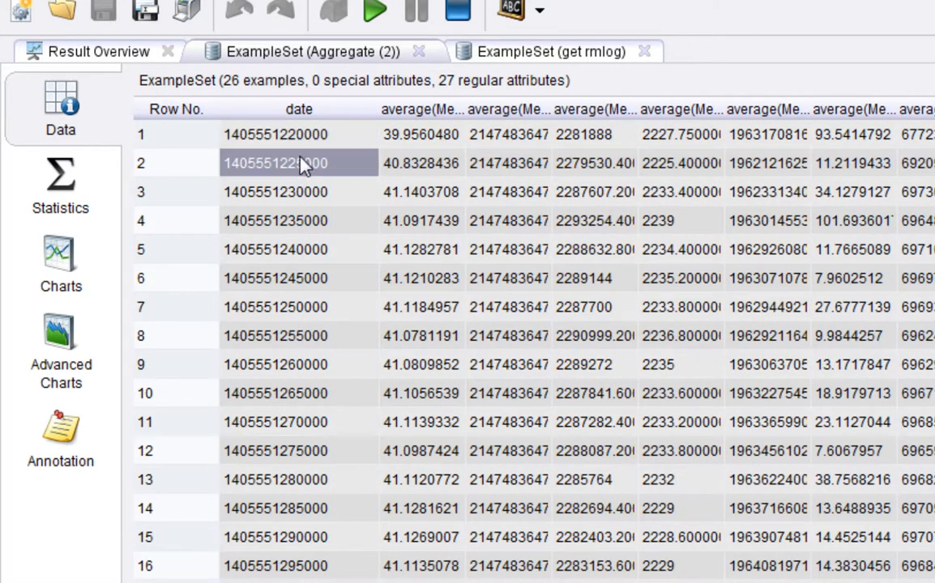
pyautogui.click(304, 201)
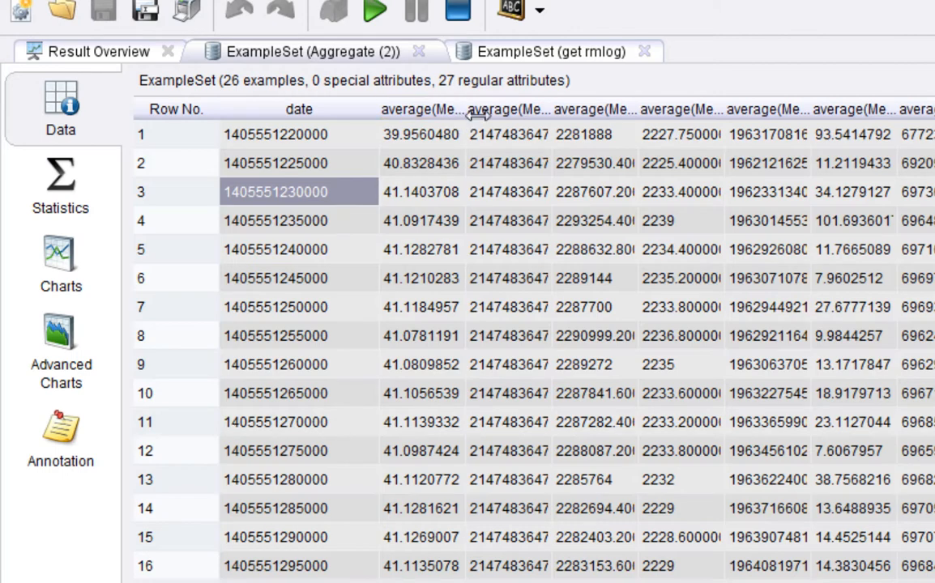
pyautogui.moveTo(465, 108); pyautogui.dragTo(541, 109)
pyautogui.moveTo(630, 116); pyautogui.dragTo(619, 110)
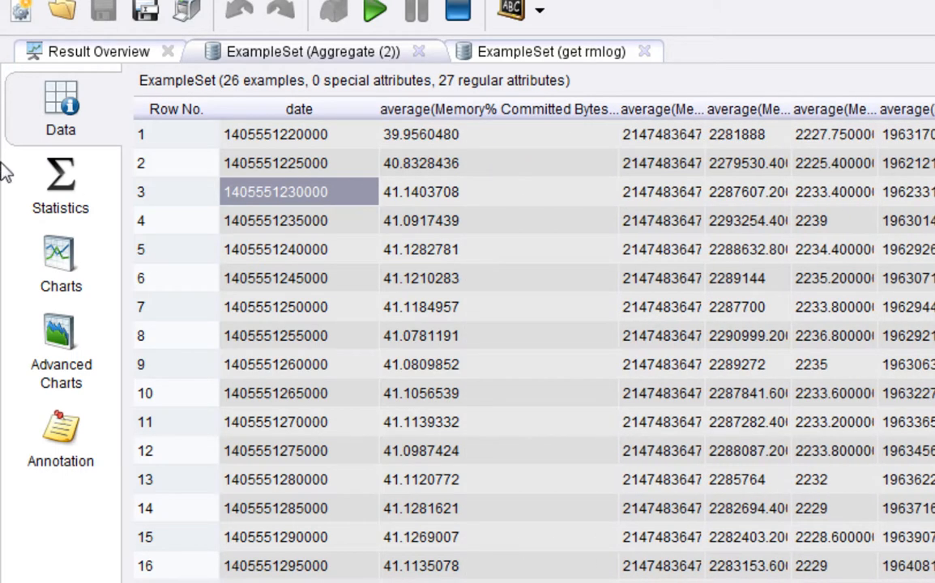
# Plot the Aggregate (2) results as a Series chart with date as the index dimension
pyautogui.click(35, 193)
pyautogui.click(37, 266)
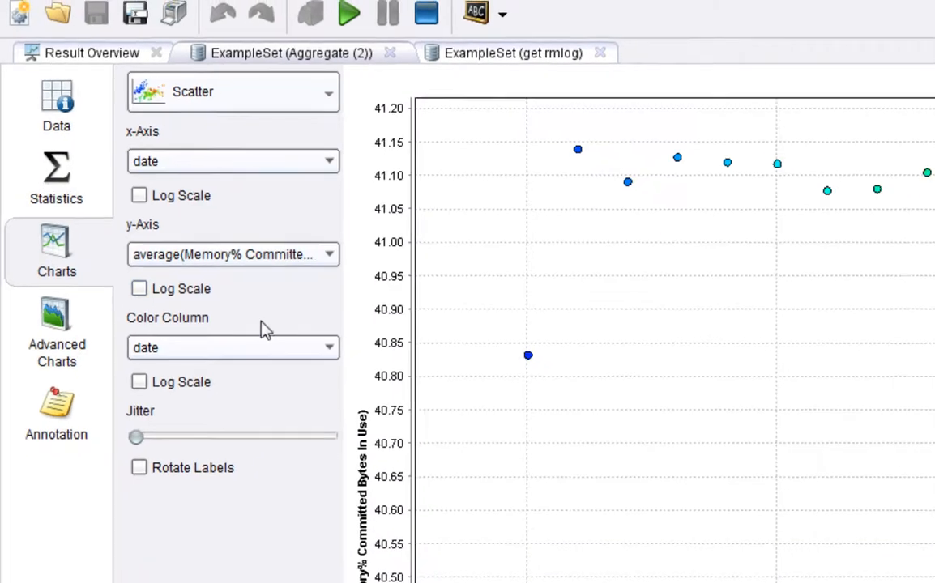
pyautogui.click(175, 91)
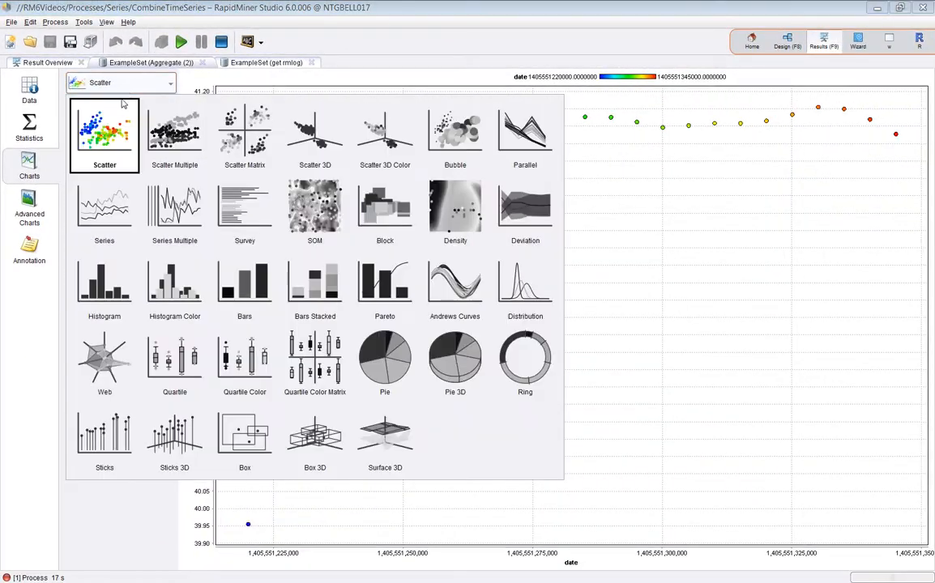
pyautogui.click(103, 216)
pyautogui.click(87, 181)
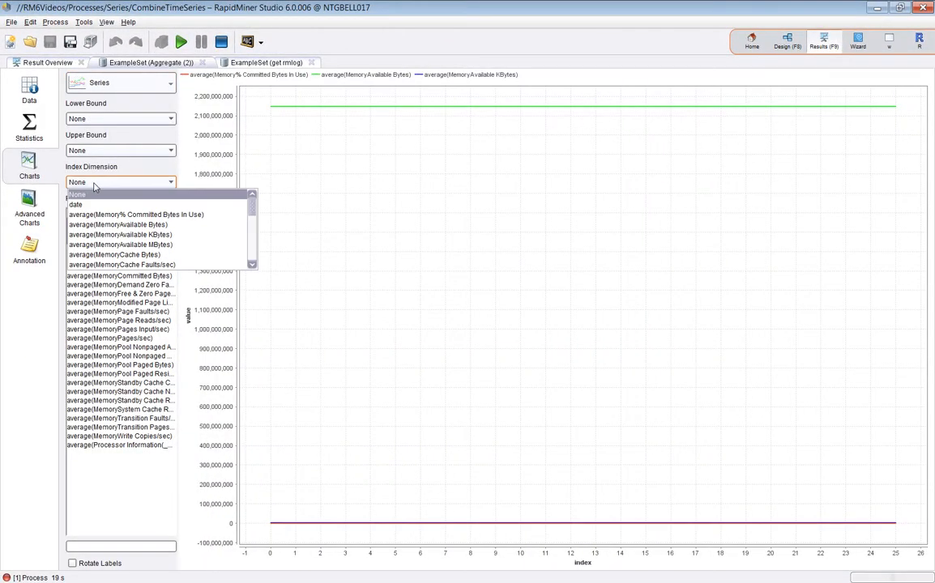
pyautogui.click(92, 205)
# Plot different averaged memory counters one at a time, from MemoryAvailable MBytes to MemoryPool Paged Bytes, to examine their course over time
pyautogui.click(106, 248)
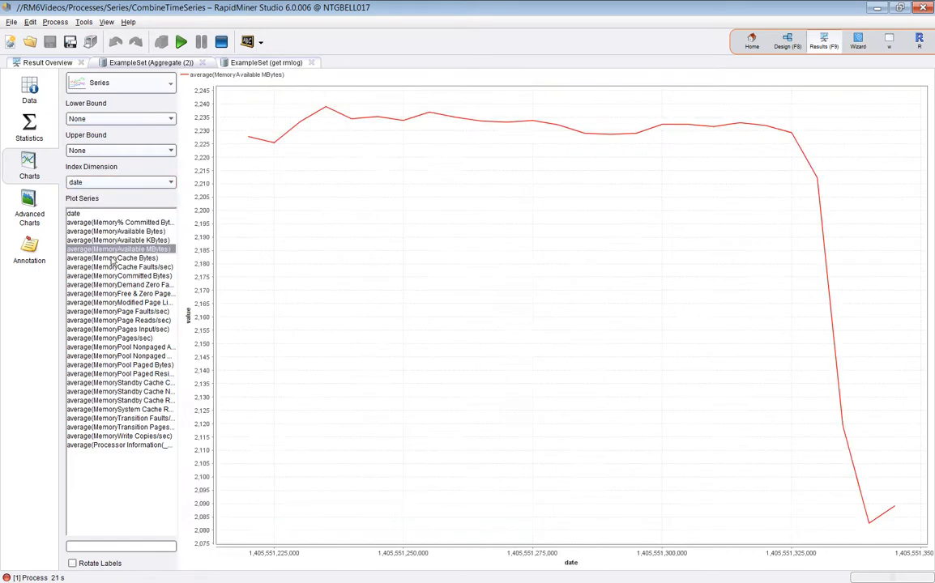
pyautogui.click(116, 293)
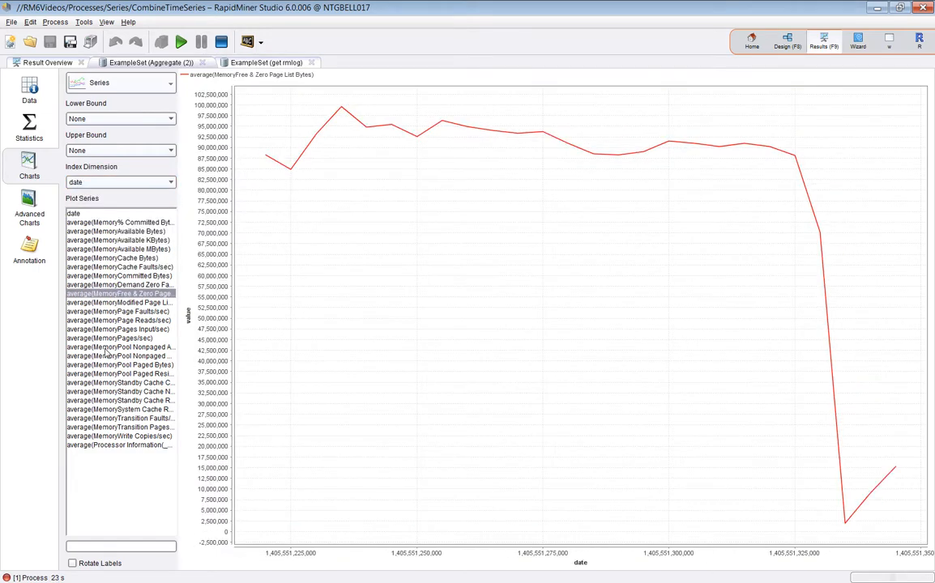
pyautogui.click(107, 348)
pyautogui.click(96, 401)
pyautogui.click(98, 366)
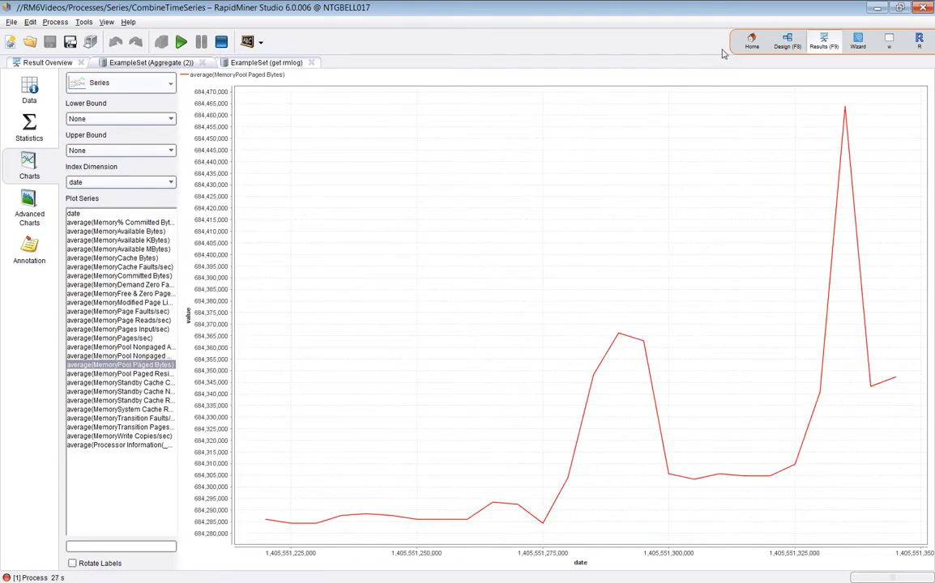
# Clear the breakpoint from Aggregate (2), and review the Set Role (2) settings and the get rmlog repository entry
pyautogui.click(790, 44)
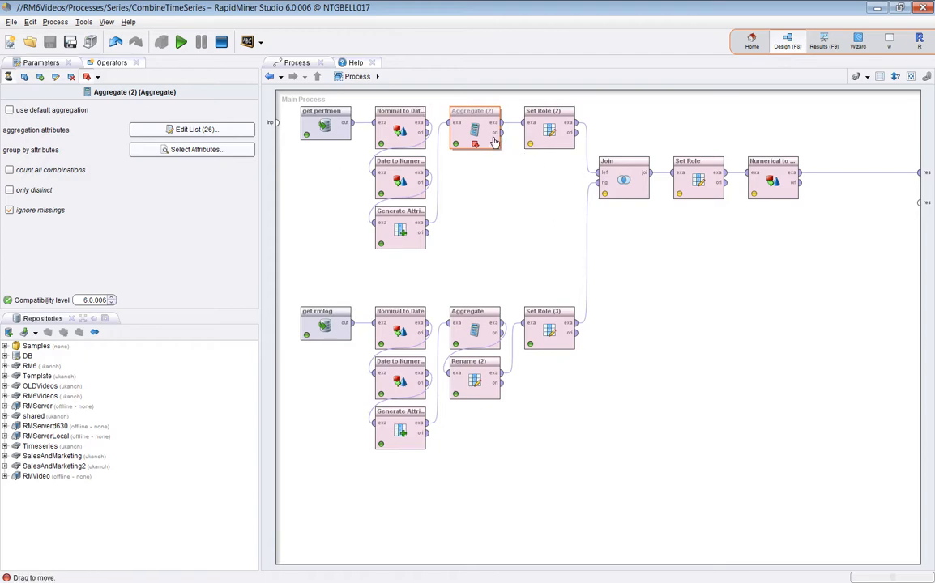
pyautogui.click(546, 128)
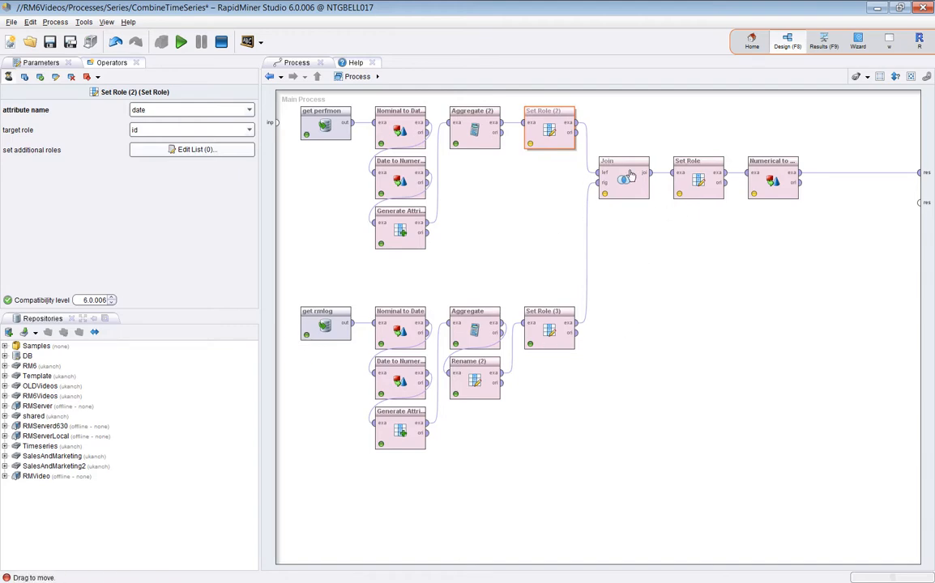
pyautogui.click(315, 326)
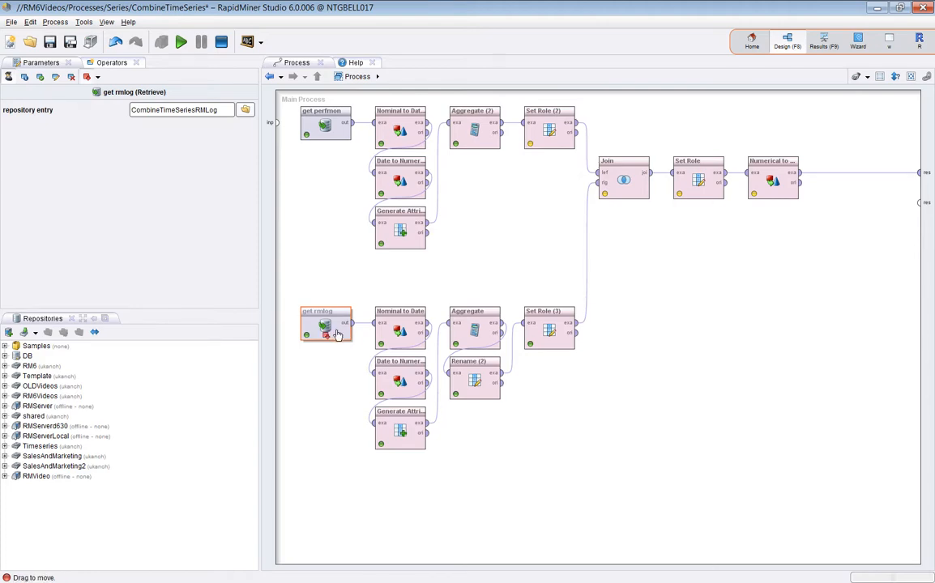
# Set breakpoints before and after the Nominal to Date operator in the get rmlog branch
pyautogui.click(414, 334)
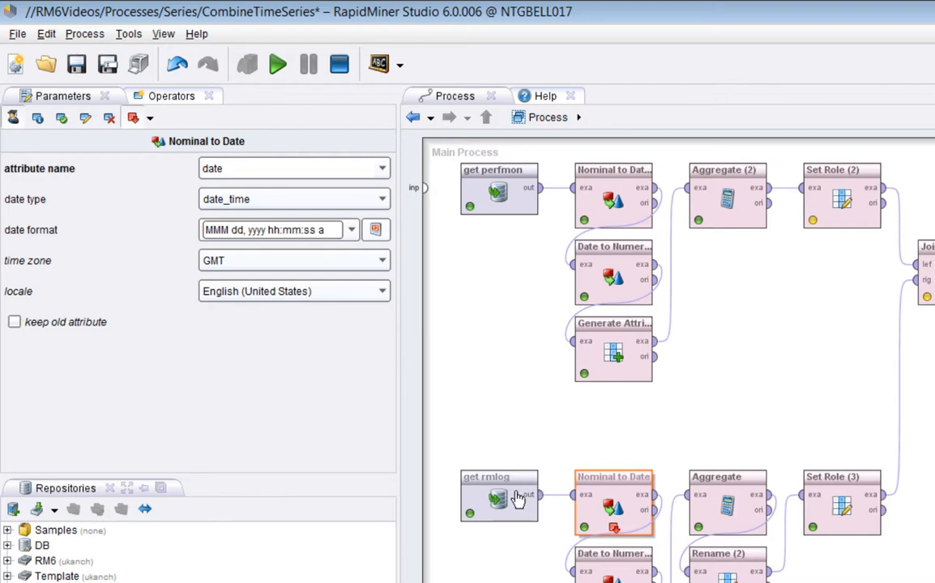
pyautogui.rightClick(595, 497)
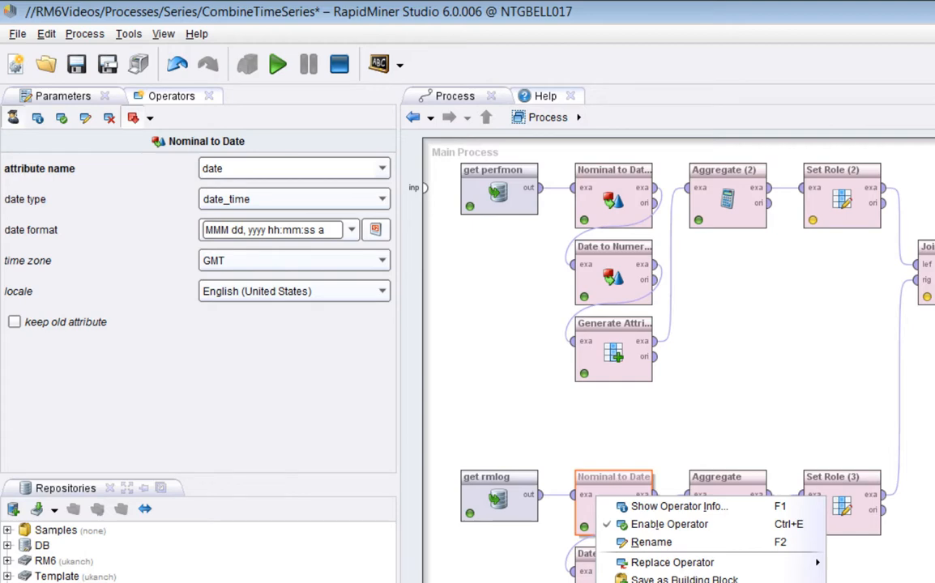
pyautogui.click(669, 524)
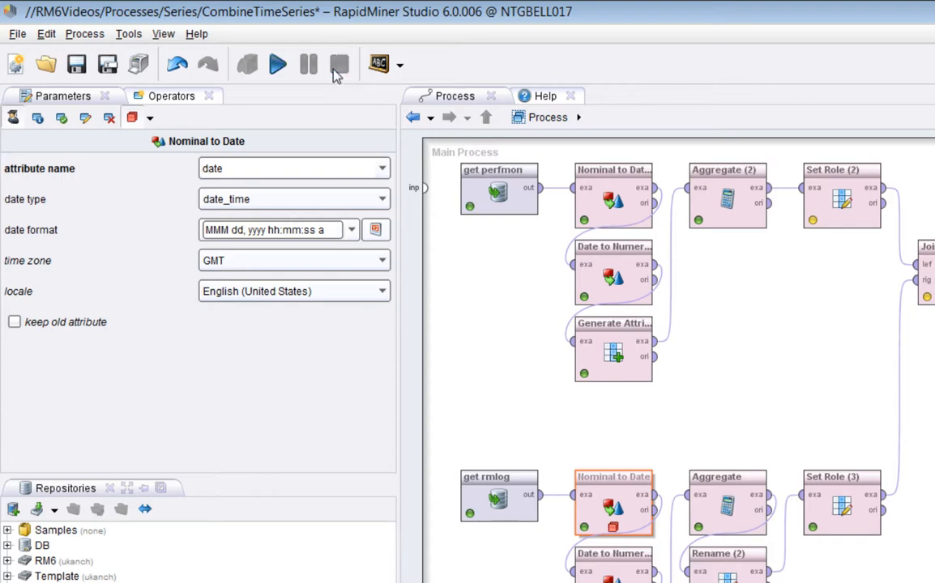
# Save and run the process, and compare the widened date column of the get rmlog data with the date format in Nominal to Date
pyautogui.hotkey('ctrl', 's')
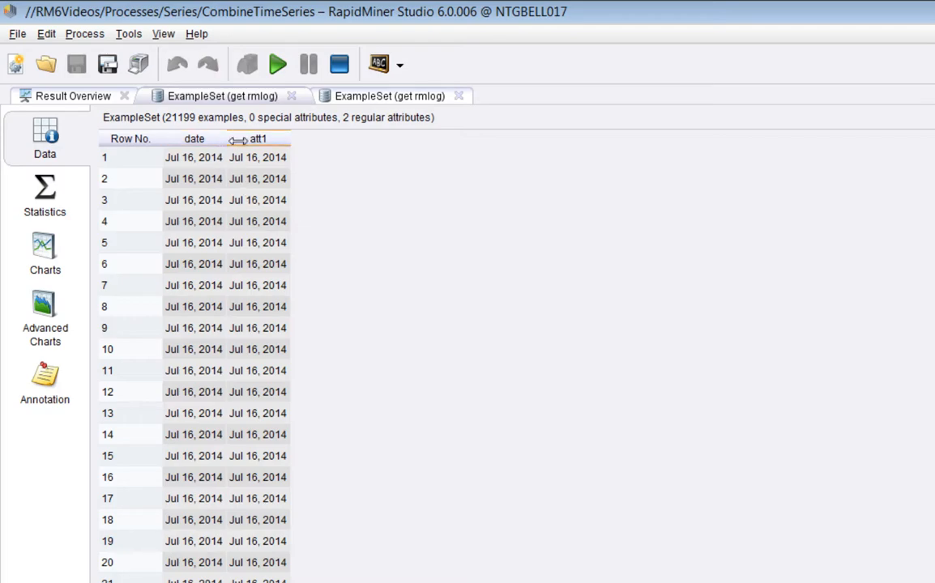
pyautogui.moveTo(231, 140); pyautogui.dragTo(418, 140)
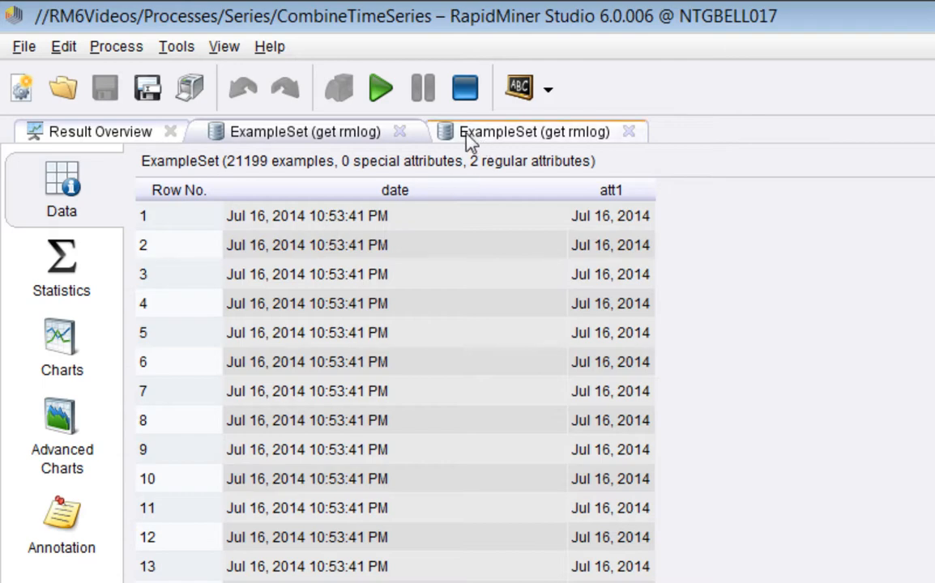
pyautogui.press('F8')
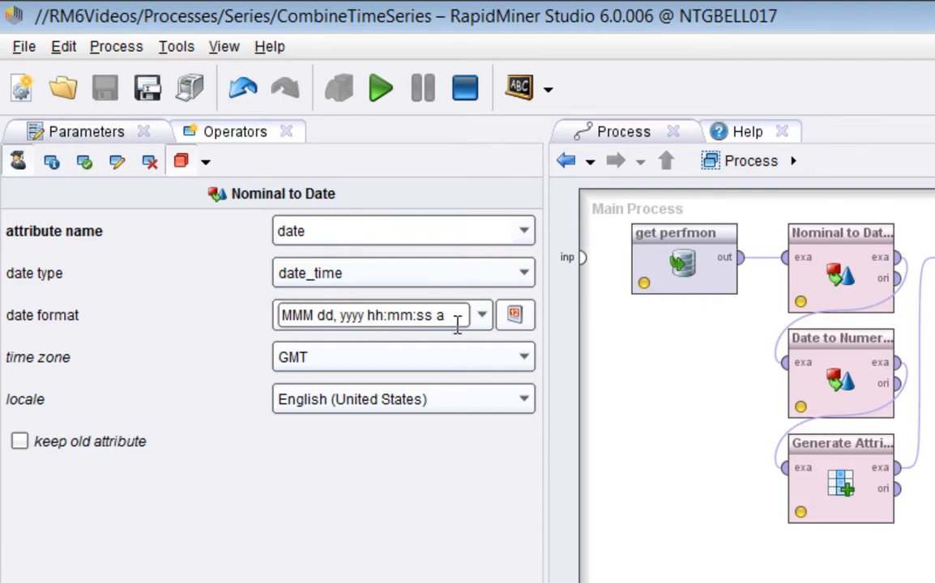
# Resume the process past Nominal to Date, check the attribute types in the statistics, and widen the converted date column
pyautogui.click(380, 88)
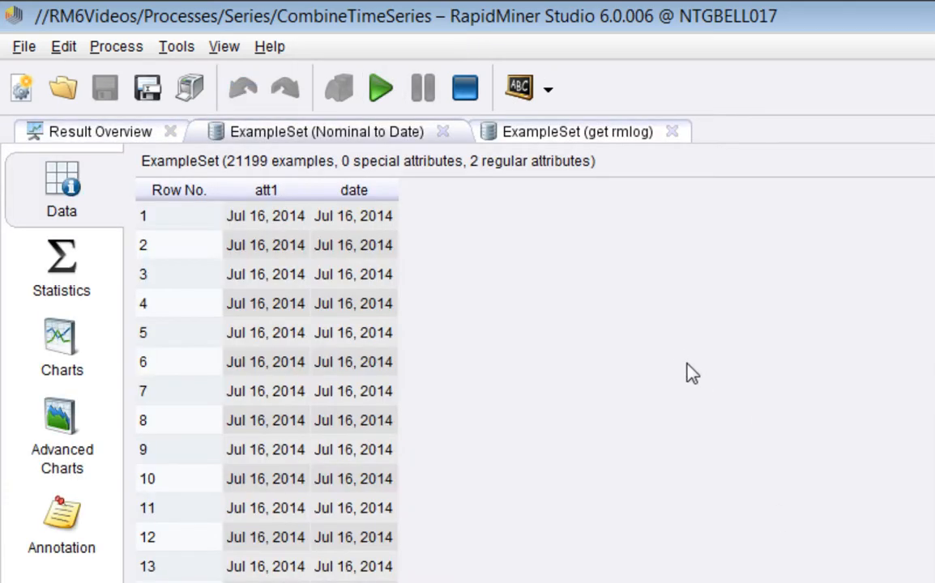
pyautogui.click(68, 268)
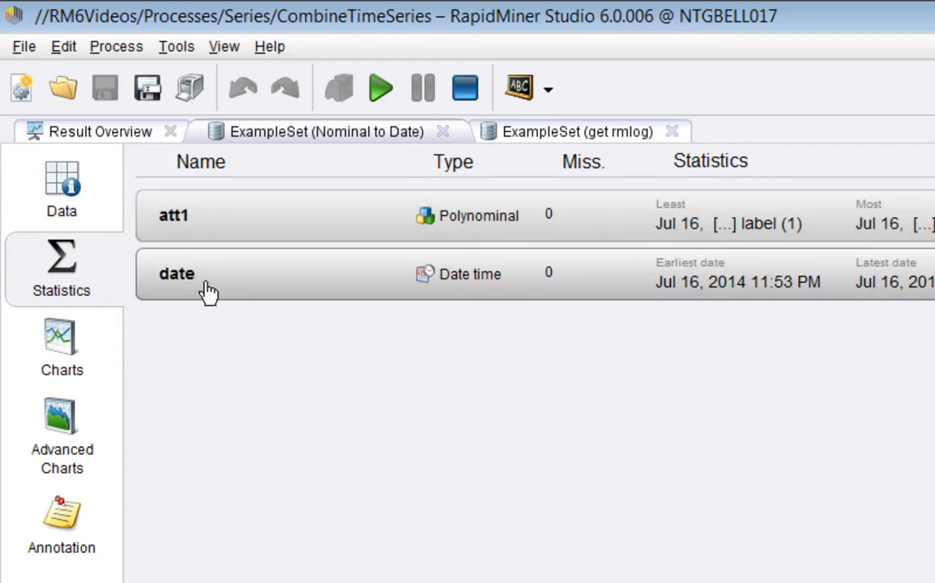
pyautogui.click(40, 195)
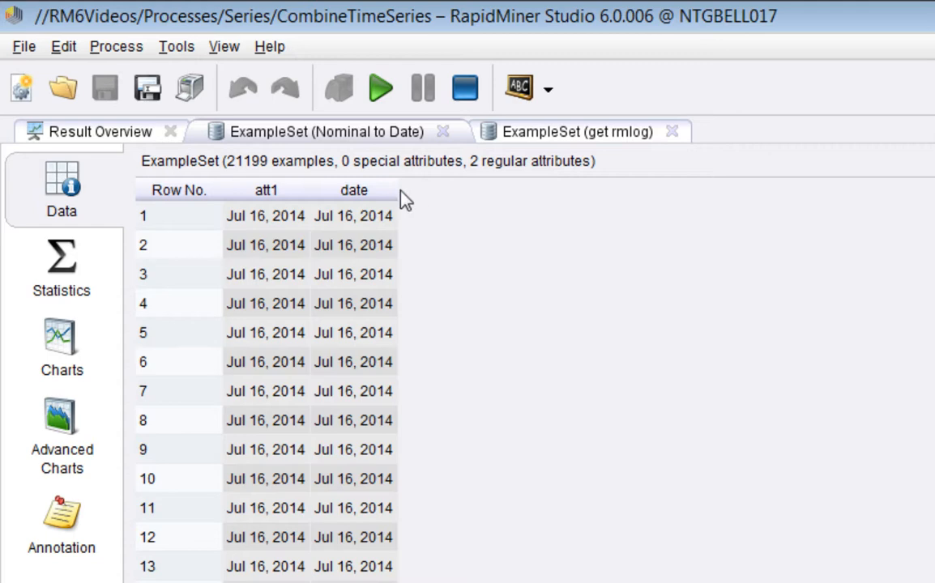
pyautogui.moveTo(401, 192); pyautogui.dragTo(651, 192)
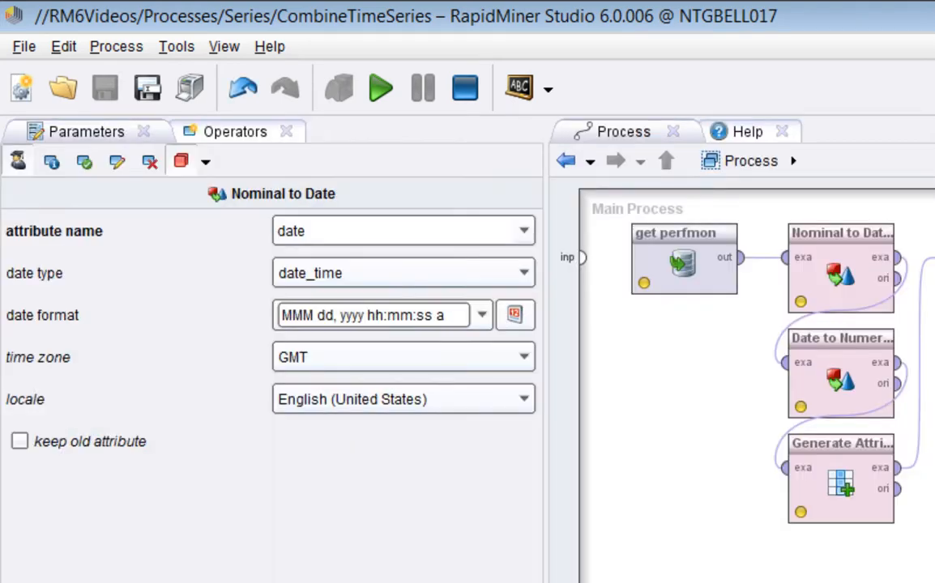
# Review the Date to Numerical (2) settings and the date function expression in Generate Attributes (2) of the get rmlog branch
pyautogui.click(398, 380)
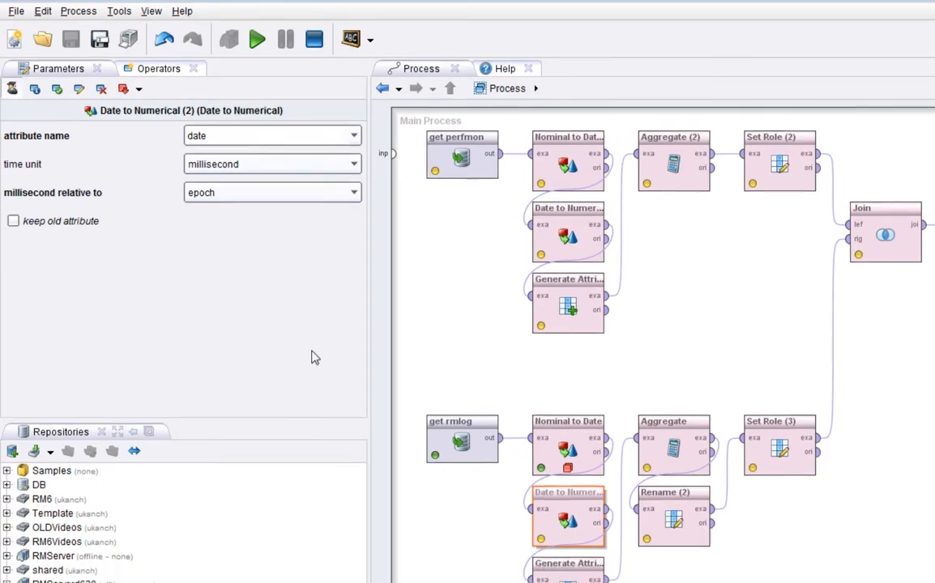
pyautogui.click(559, 548)
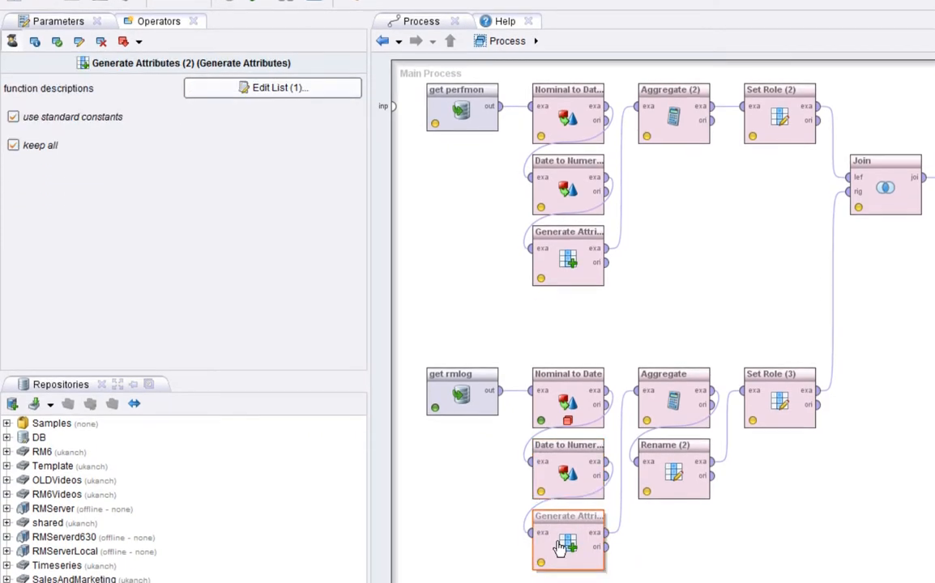
pyautogui.click(201, 90)
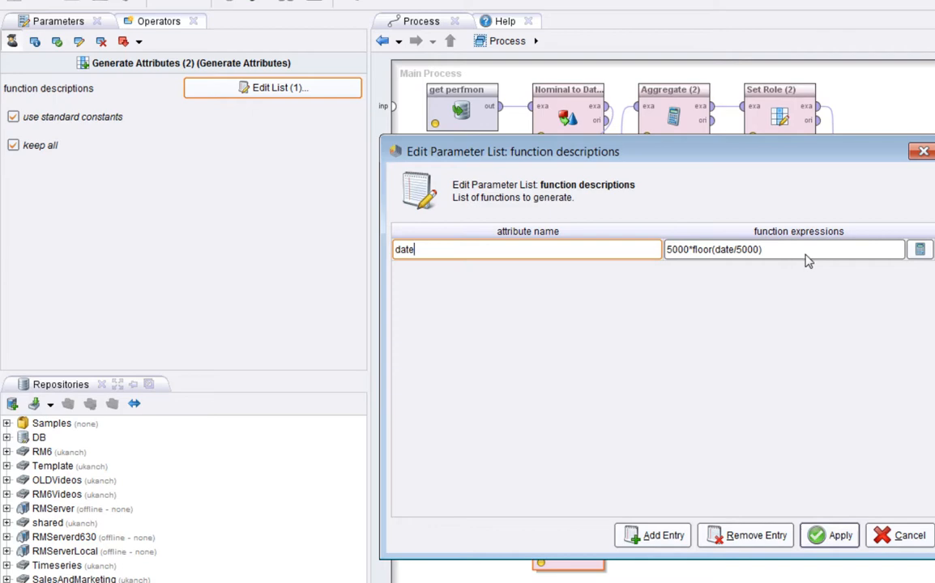
pyautogui.moveTo(735, 160); pyautogui.dragTo(469, 166)
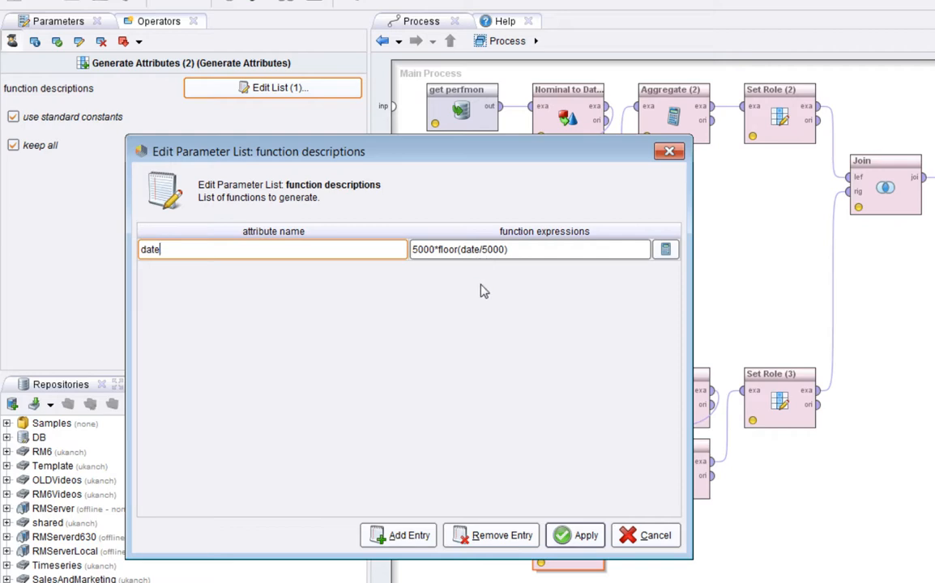
pyautogui.click(648, 537)
# Review the group-by attributes and the aggregation attribute list of the Aggregate operator in the get rmlog branch
pyautogui.click(664, 402)
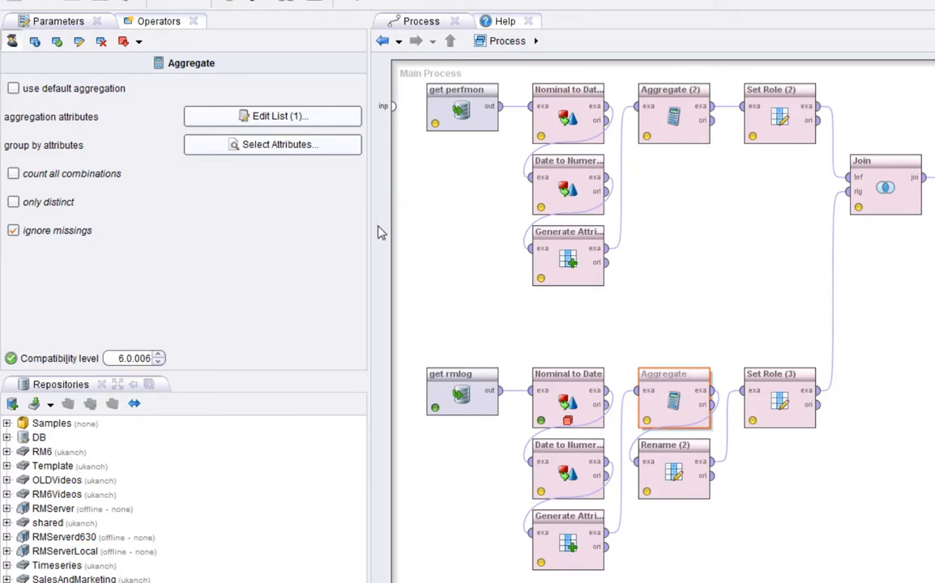
pyautogui.click(251, 148)
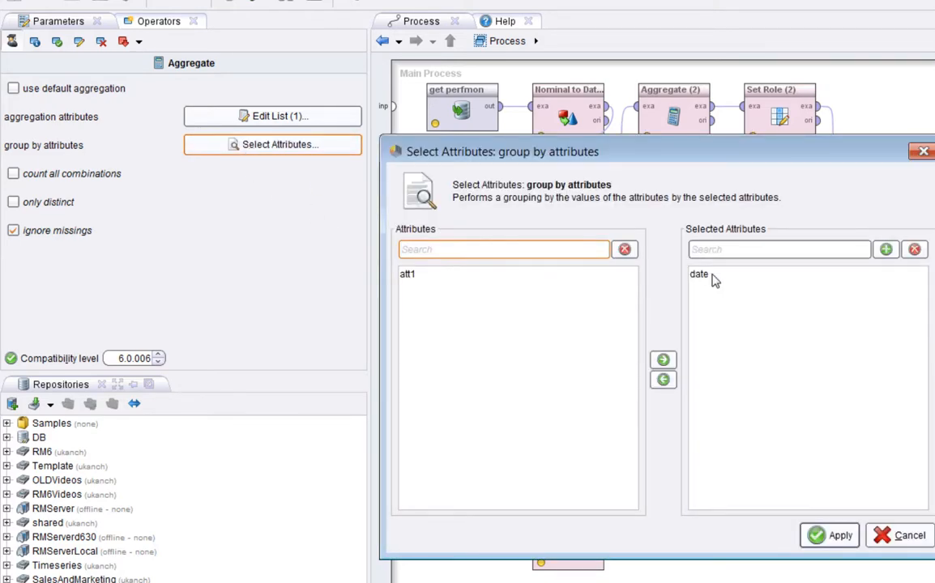
pyautogui.click(830, 535)
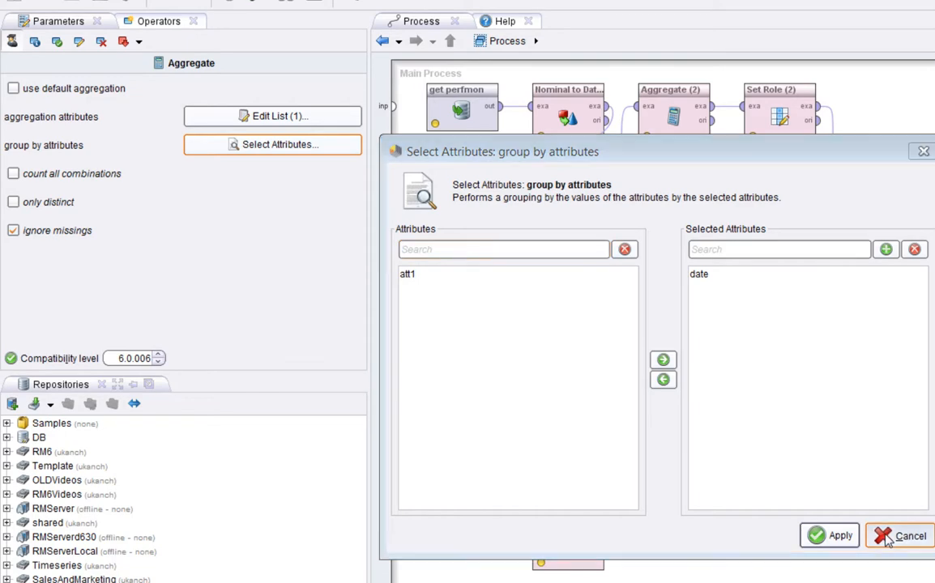
pyautogui.click(273, 124)
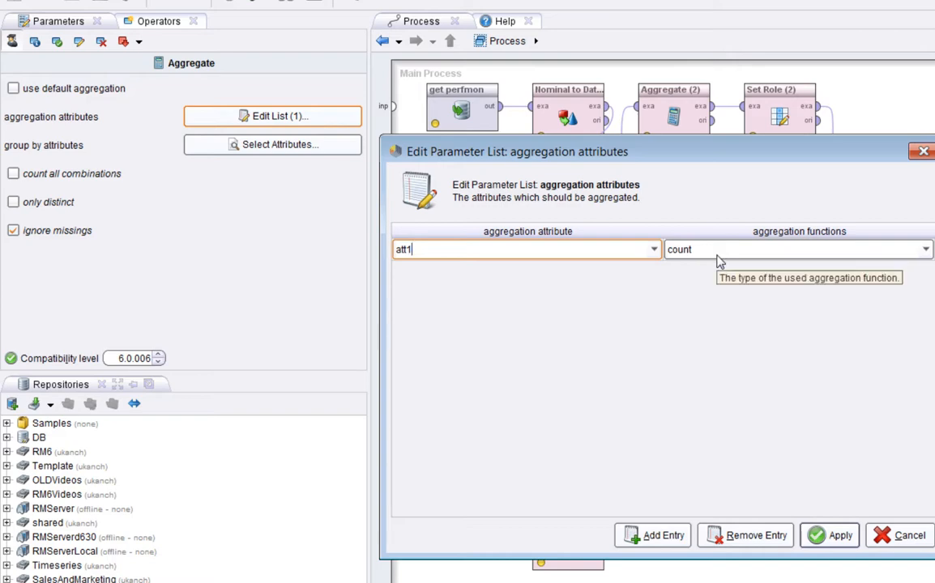
pyautogui.click(830, 536)
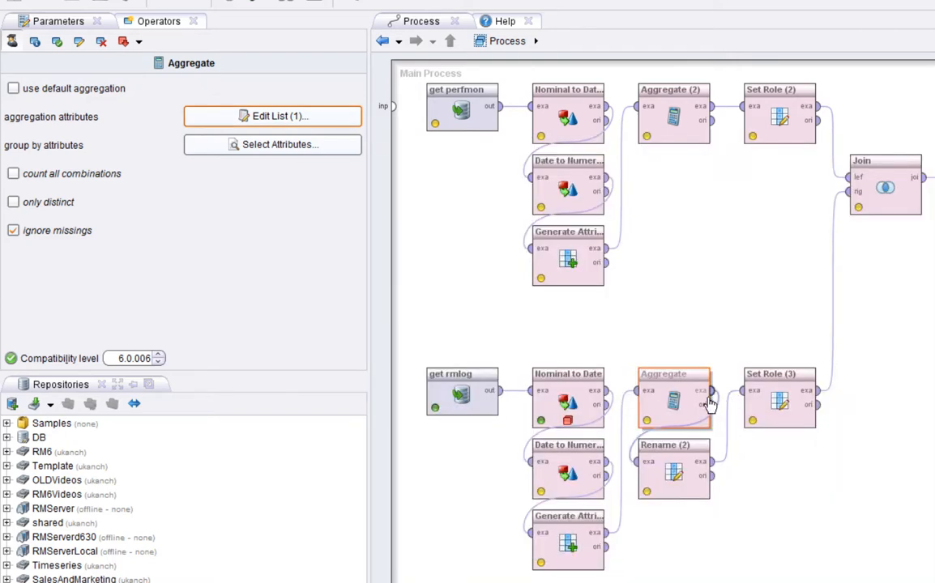
# Set a breakpoint after Rename (2) and clear both breakpoints from Nominal to Date in the get rmlog branch
pyautogui.click(678, 468)
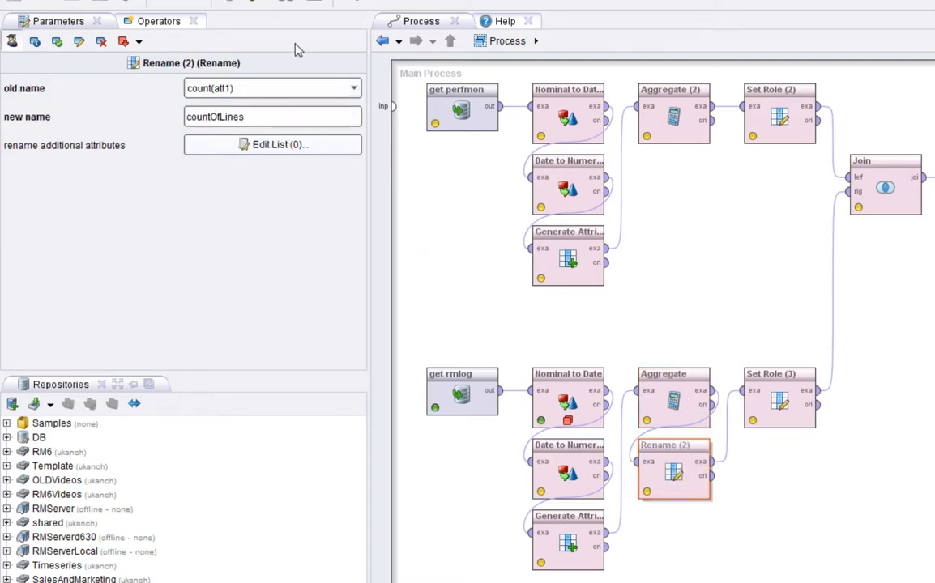
pyautogui.click(565, 413)
pyautogui.rightClick(560, 410)
pyautogui.click(616, 571)
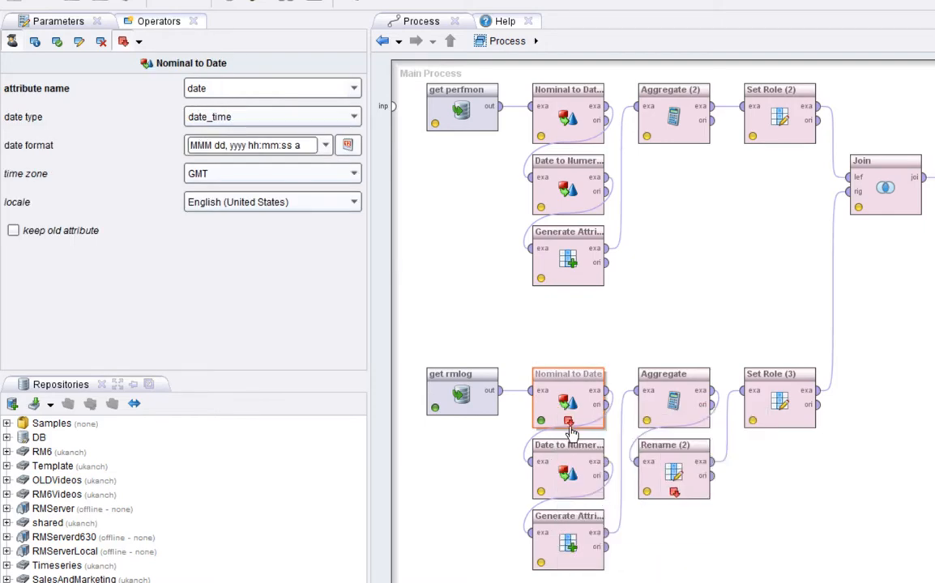
pyautogui.rightClick(566, 401)
pyautogui.click(636, 563)
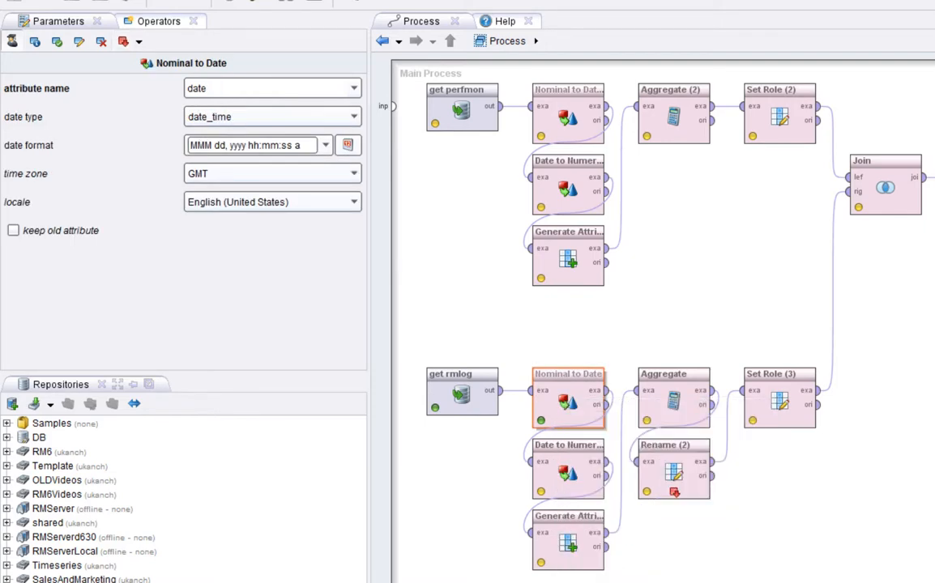
# Run the process up to Rename (2), widen the resulting date column, and plot countOfLines as a Series chart
pyautogui.click(239, 1)
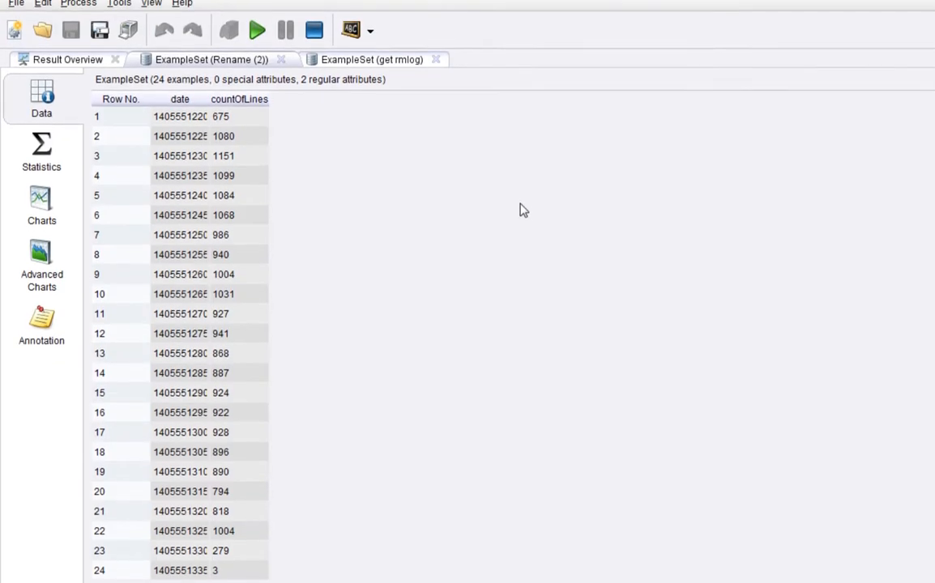
pyautogui.moveTo(209, 128); pyautogui.dragTo(332, 128)
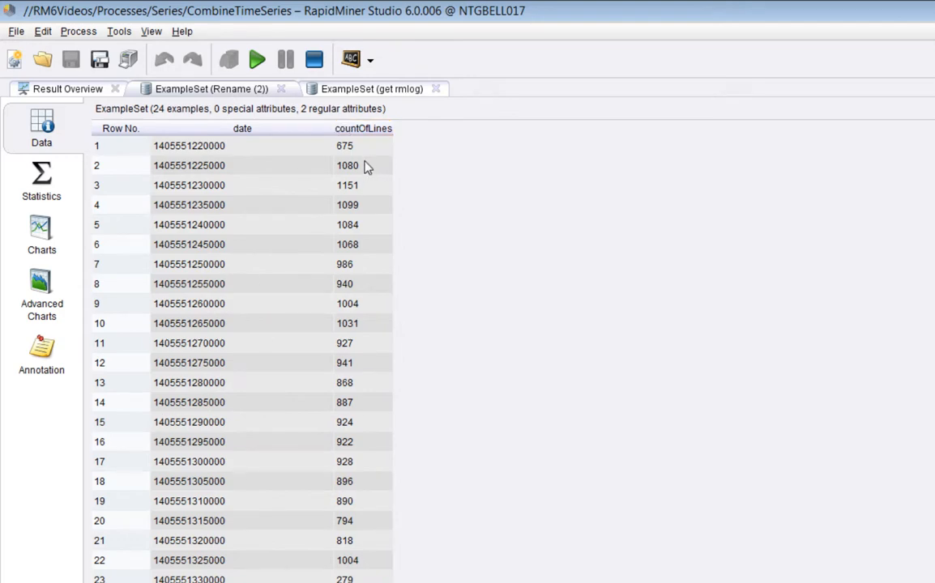
pyautogui.click(47, 215)
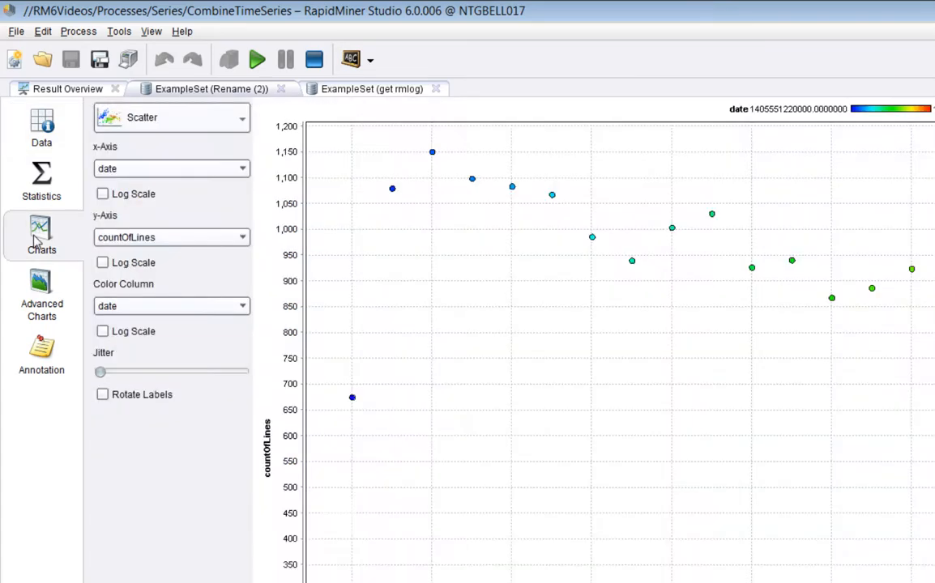
pyautogui.click(146, 117)
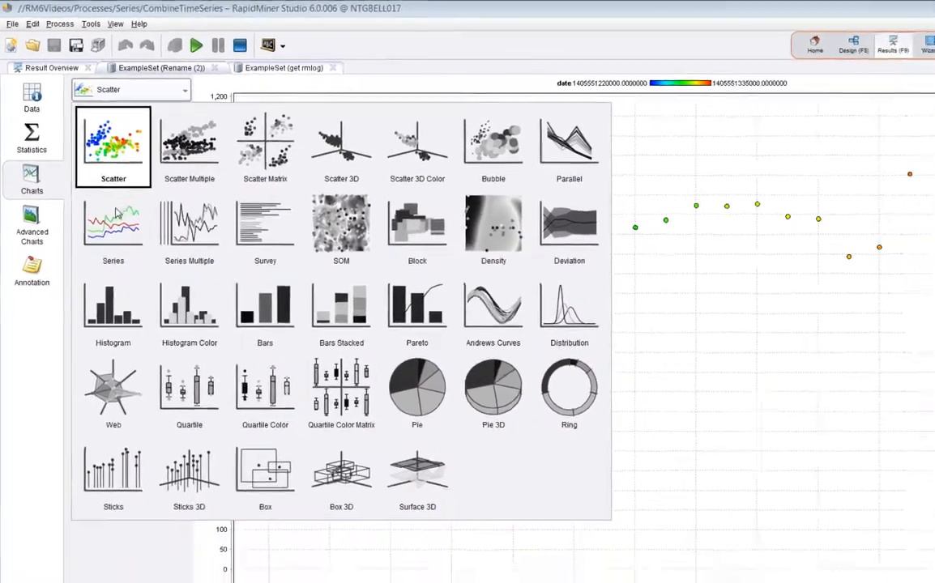
pyautogui.click(164, 306)
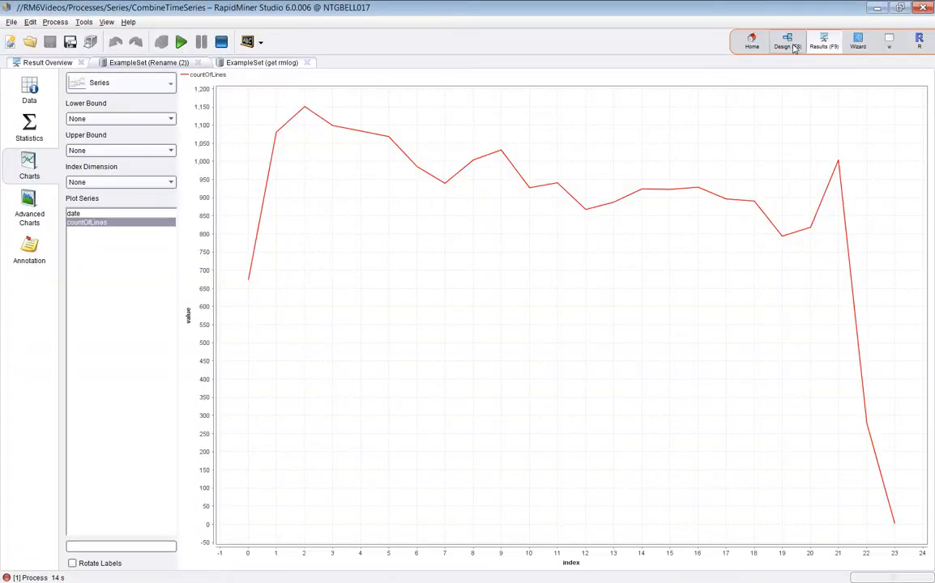
# Return to the process design, clear the breakpoint from Rename (2), and review the Set Role (3) settings
pyautogui.press('F8')
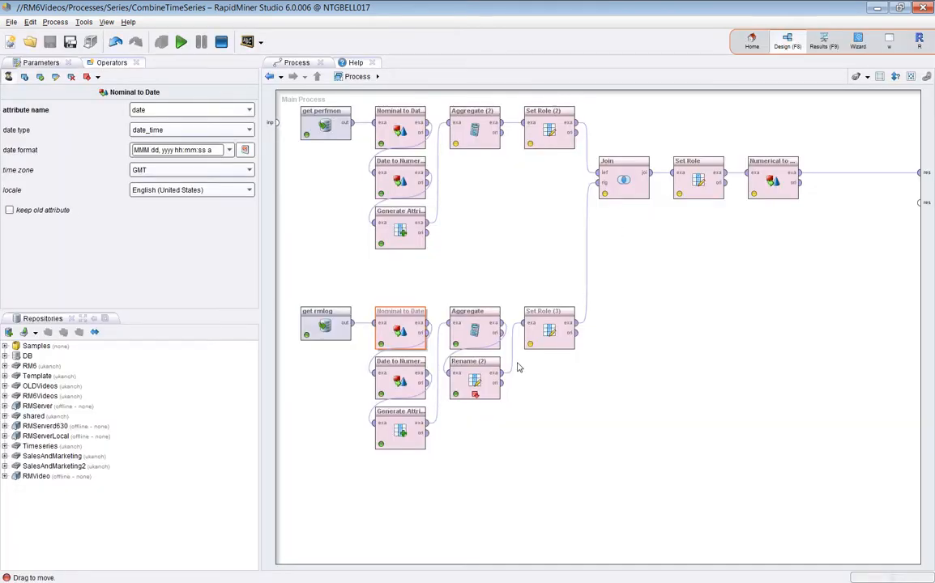
pyautogui.click(490, 386)
pyautogui.click(554, 332)
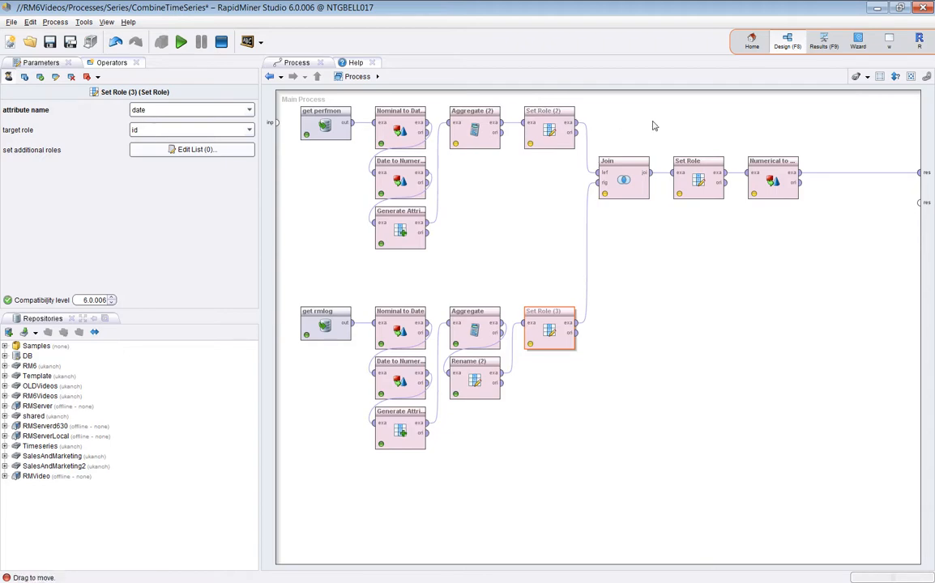
# Review the Join, Set Role and Numerical to Date settings, and set a breakpoint after Set Role
pyautogui.click(640, 193)
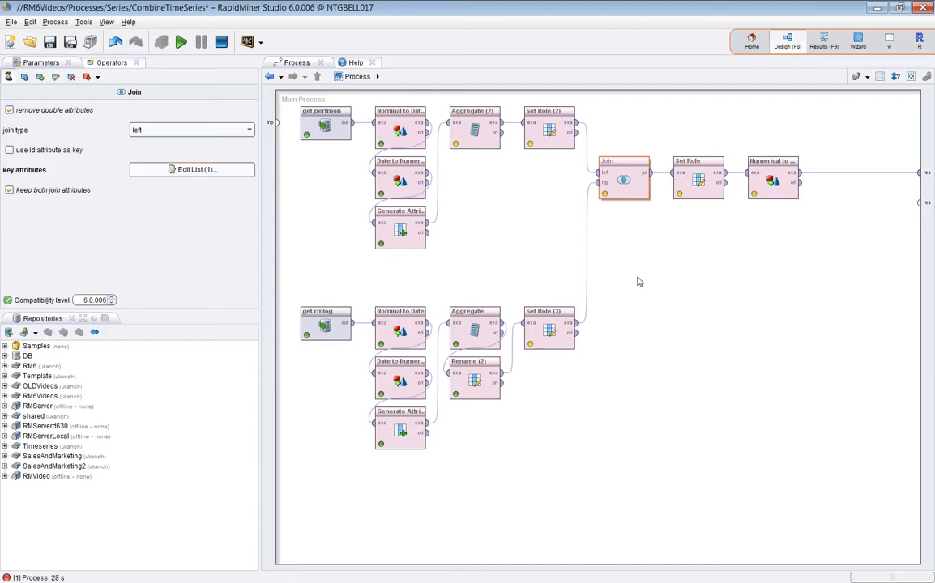
pyautogui.click(696, 181)
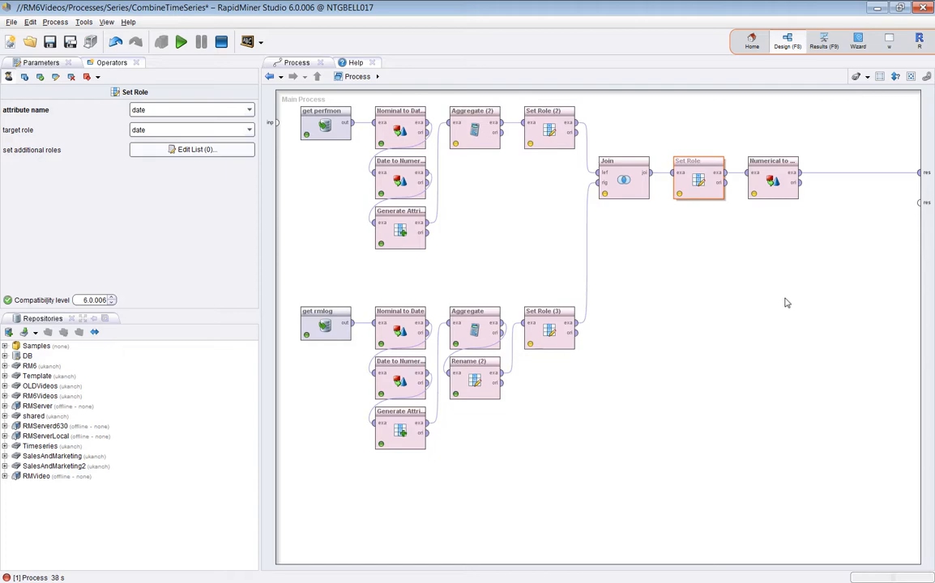
pyautogui.click(773, 184)
pyautogui.click(697, 185)
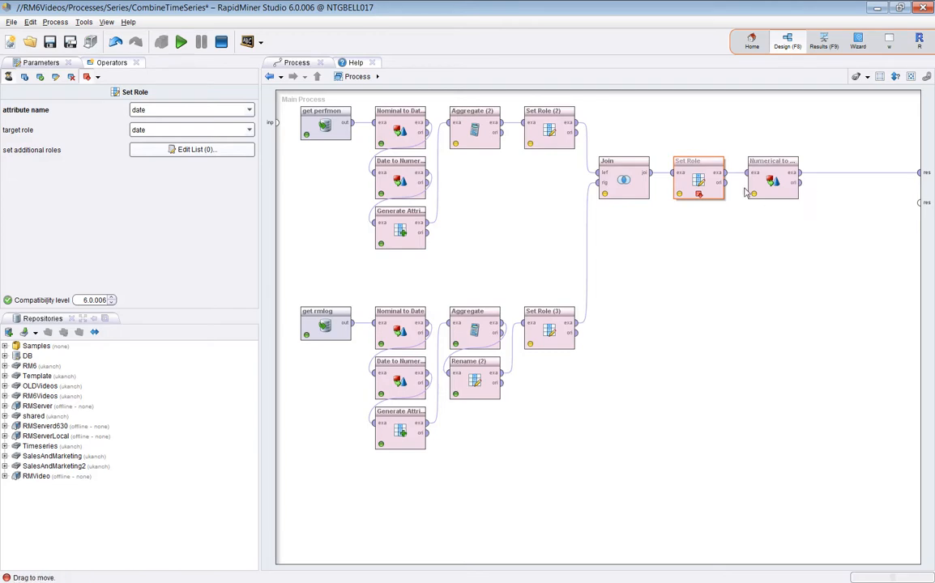
pyautogui.click(786, 179)
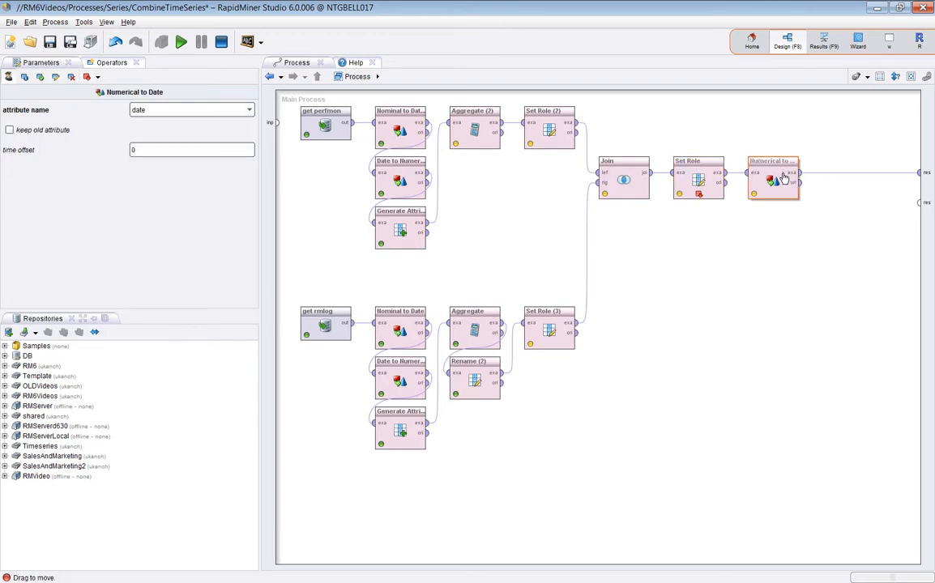
# Run the process up to Set Role, widen the joined data's date column, and check the attribute types in the statistics
pyautogui.click(180, 42)
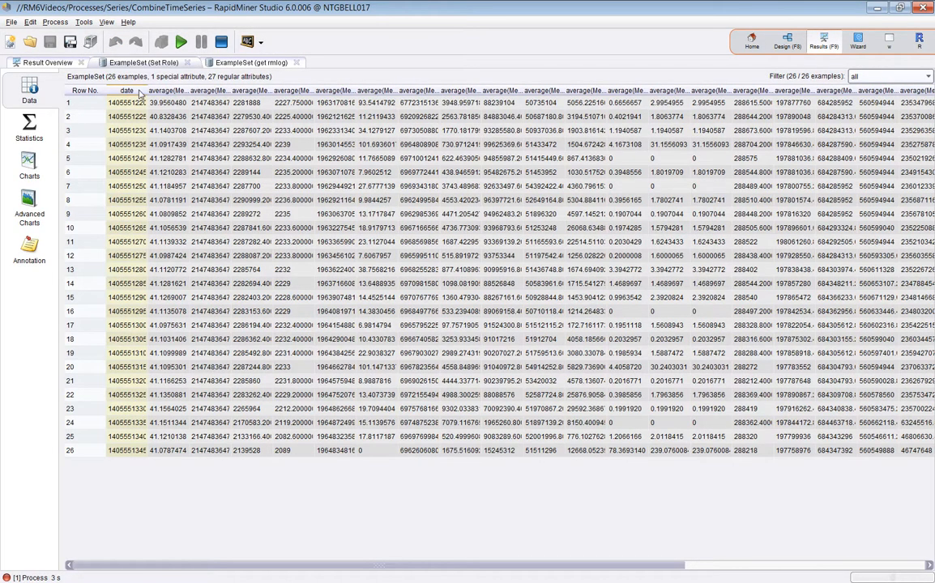
pyautogui.moveTo(149, 91); pyautogui.dragTo(191, 91)
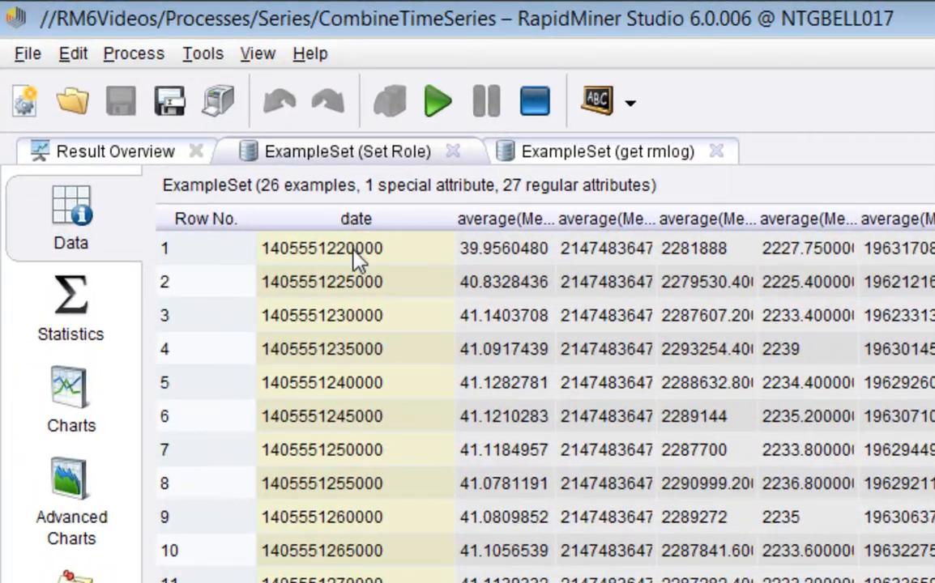
pyautogui.click(236, 170)
pyautogui.moveTo(353, 255); pyautogui.dragTo(358, 348)
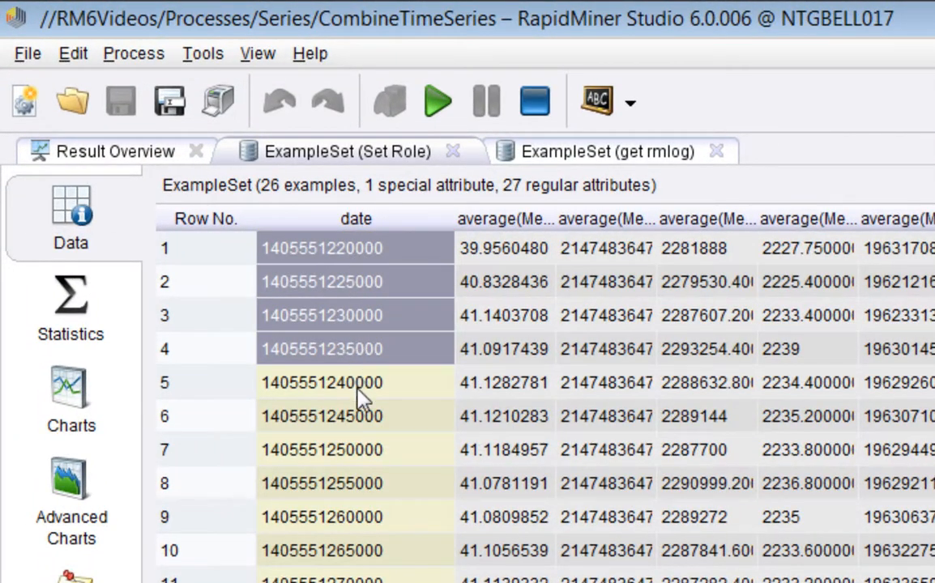
pyautogui.click(66, 275)
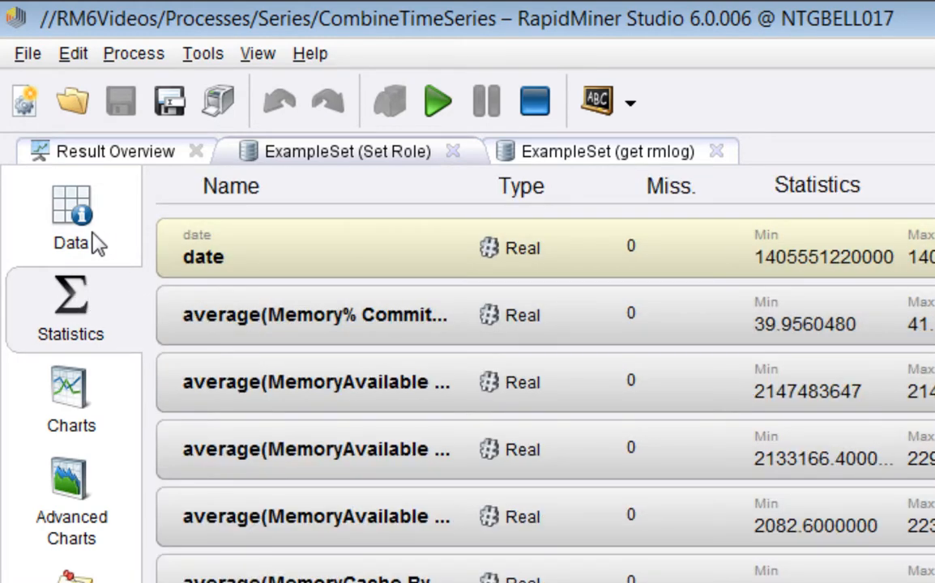
pyautogui.click(54, 199)
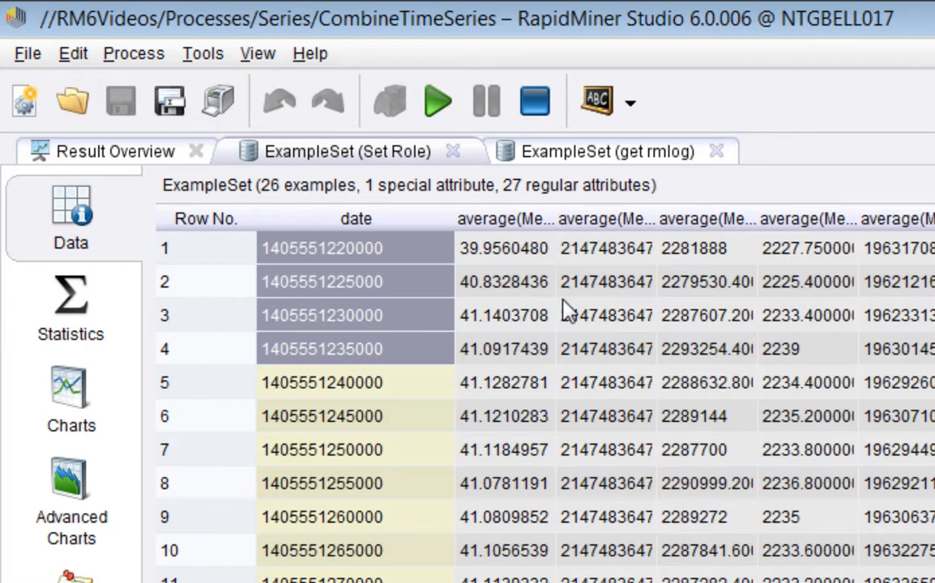
# Widen the average Memory% Committed column, then move the countOfLines column forward among the average columns and widen it
pyautogui.moveTo(570, 225); pyautogui.dragTo(699, 222)
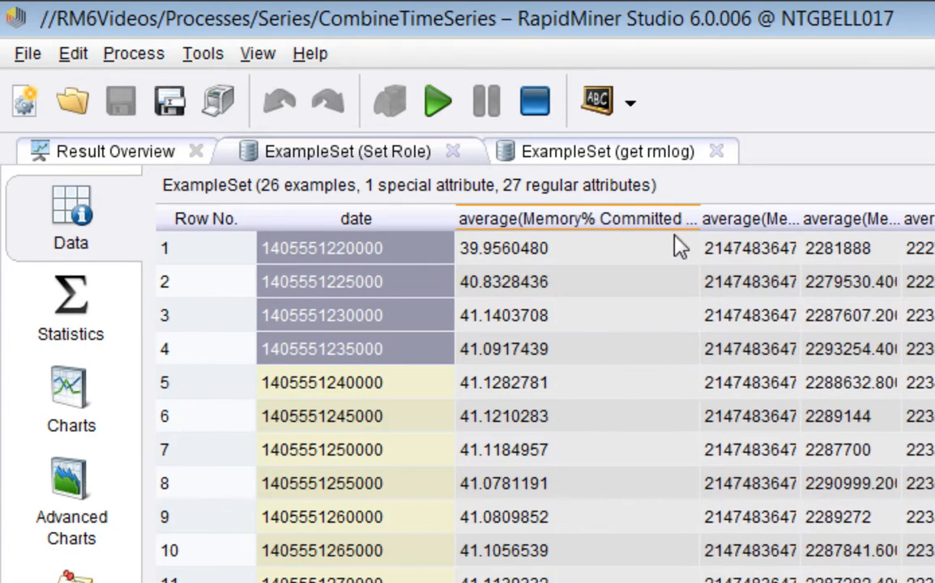
pyautogui.hscroll(10, 544, 394)
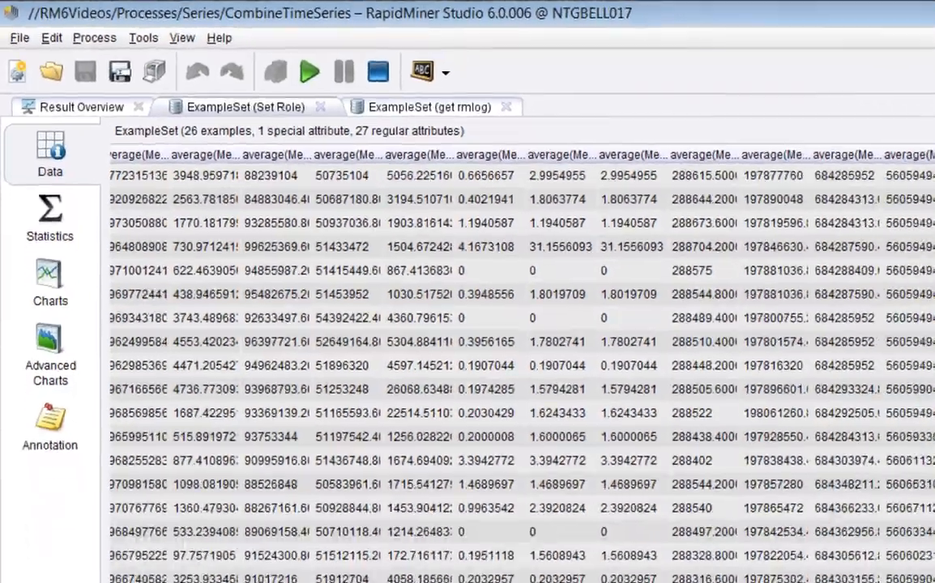
pyautogui.moveTo(868, 91); pyautogui.dragTo(212, 118)
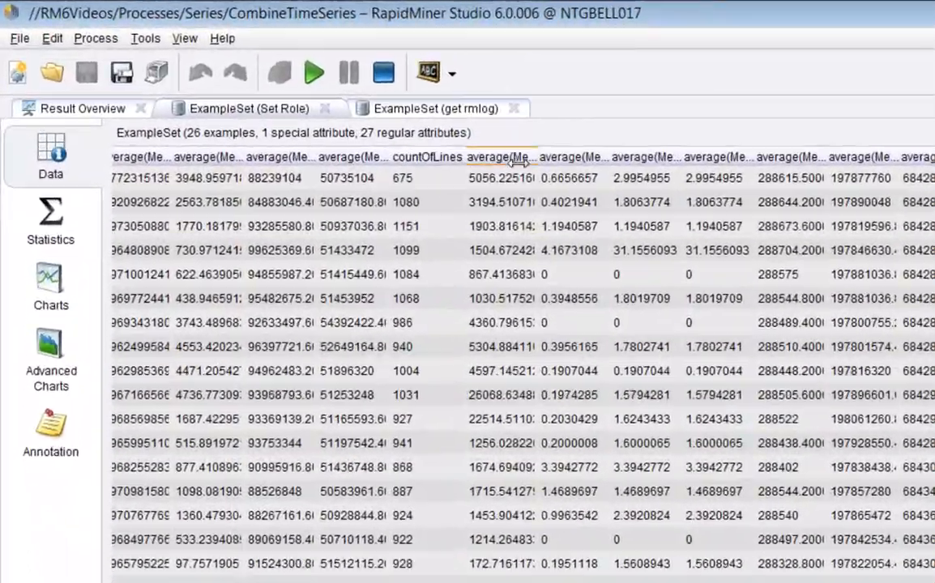
pyautogui.moveTo(366, 124); pyautogui.dragTo(433, 124)
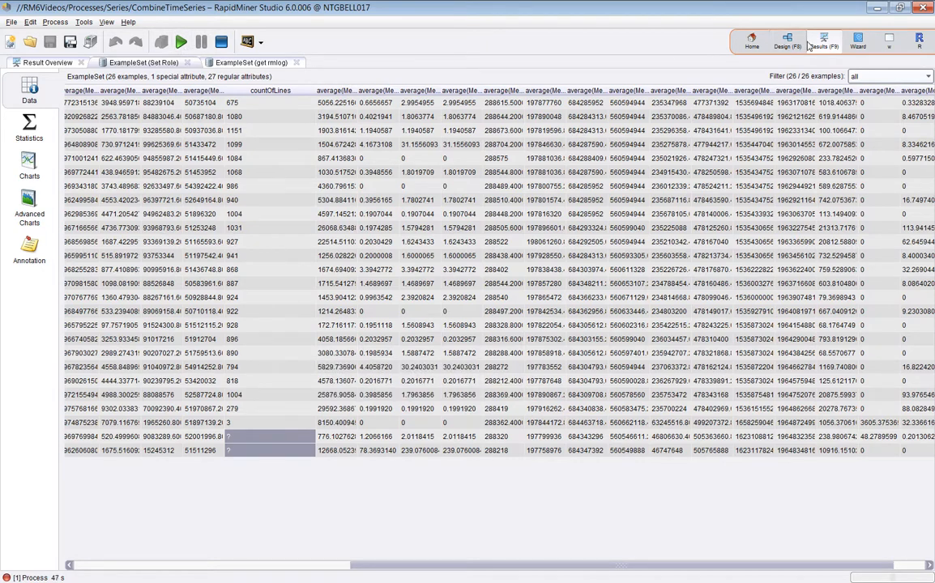
# Review the Numerical to Date settings, resume the process past the Set Role breakpoint, and widen the converted date column
pyautogui.click(786, 44)
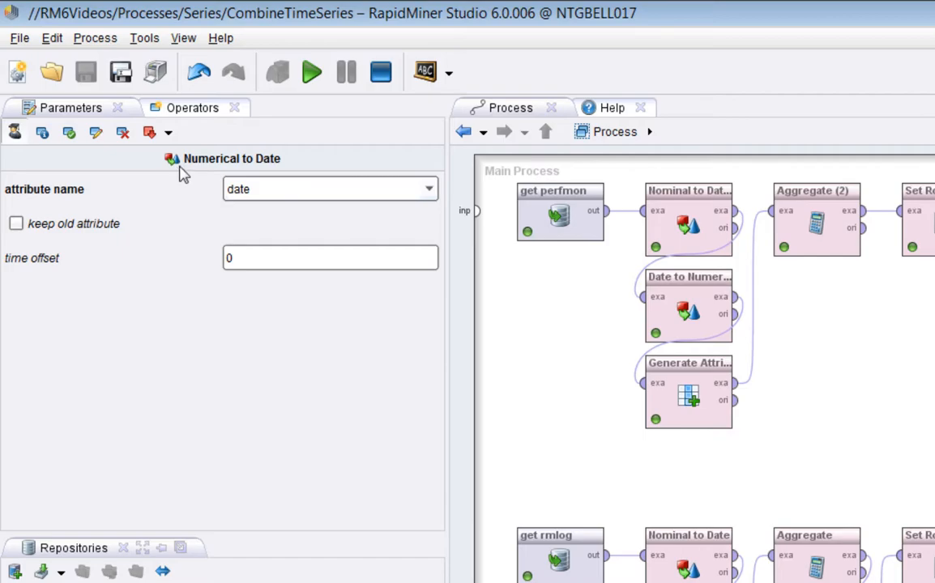
pyautogui.click(312, 75)
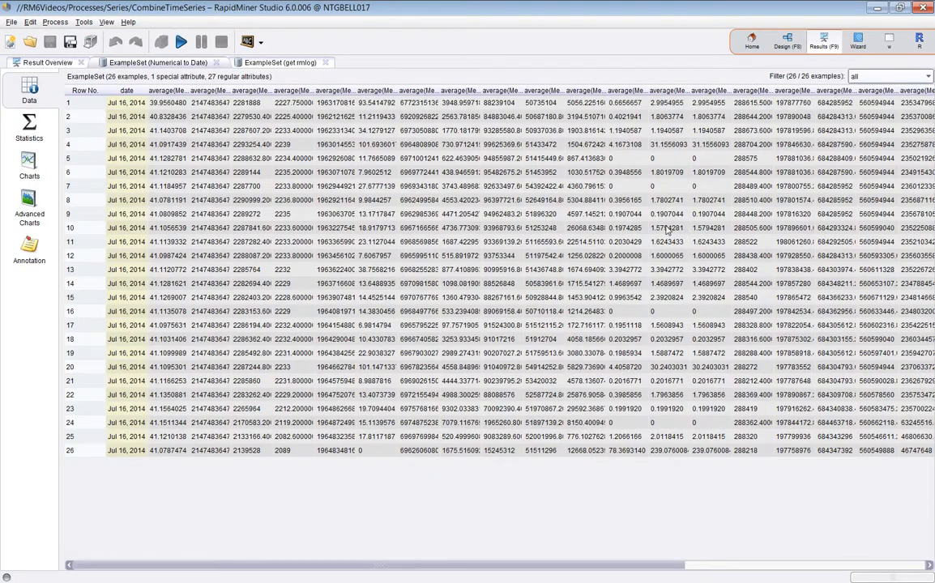
pyautogui.moveTo(148, 90); pyautogui.dragTo(264, 90)
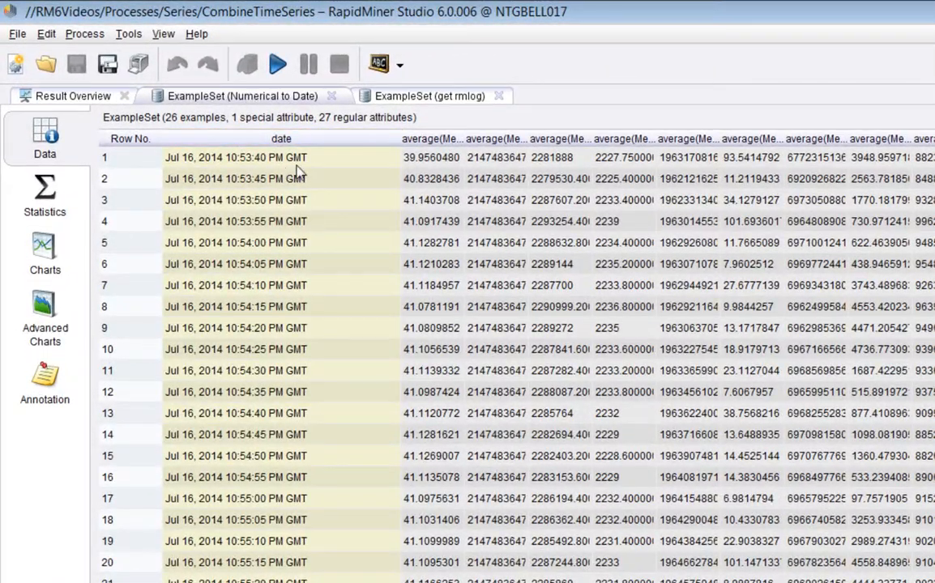
# Examine the converted timestamps in the first four rows of the date column
pyautogui.click(271, 162)
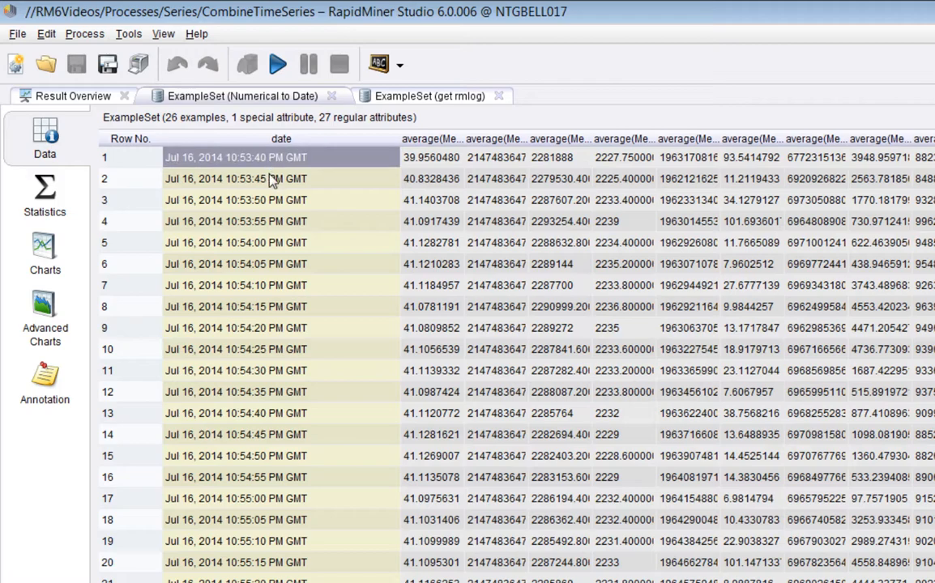
pyautogui.click(272, 179)
pyautogui.click(271, 201)
pyautogui.click(243, 218)
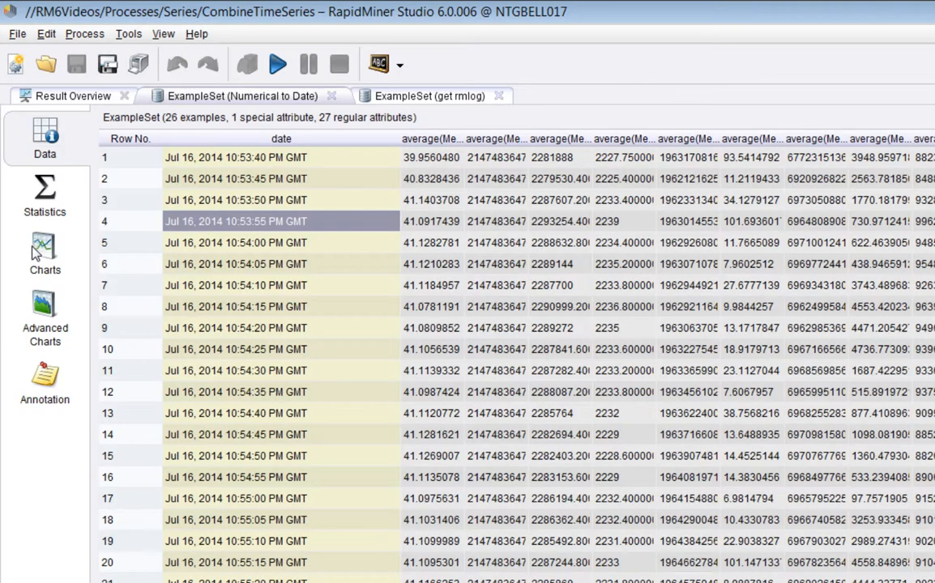
# Open the series chart, plot only countOfLines against date, and add the average MemoryPool Paged Resident Bytes series
pyautogui.click(43, 267)
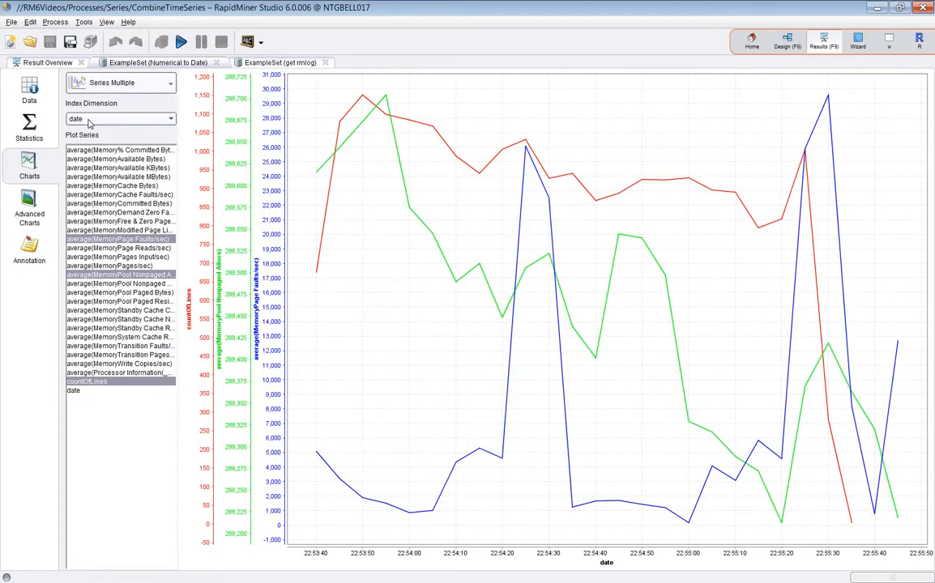
pyautogui.click(89, 382)
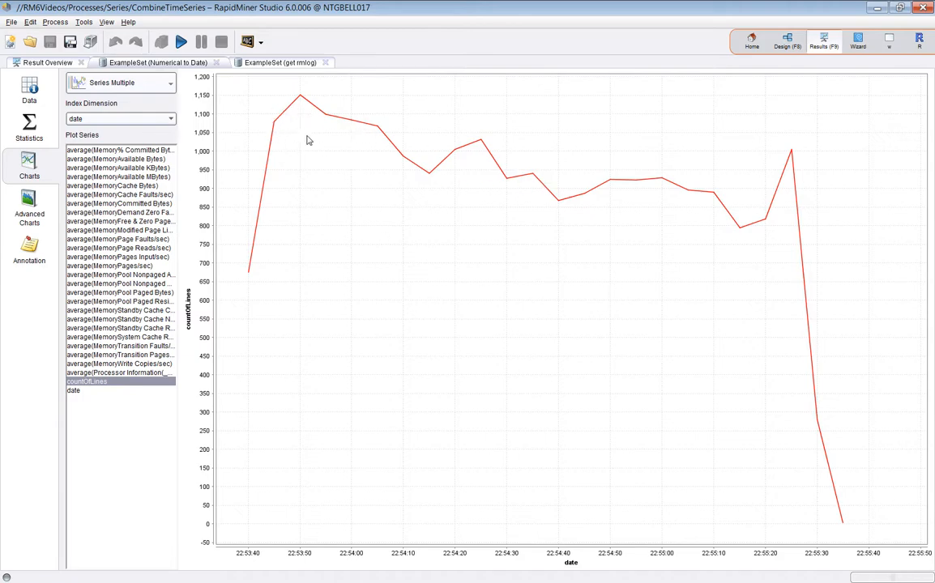
pyautogui.keyDown('ctrl'); pyautogui.click(126, 312); pyautogui.keyUp('ctrl')
pyautogui.keyDown('ctrl'); pyautogui.click(126, 312); pyautogui.keyUp('ctrl')
pyautogui.keyDown('ctrl'); pyautogui.click(128, 301); pyautogui.keyUp('ctrl')
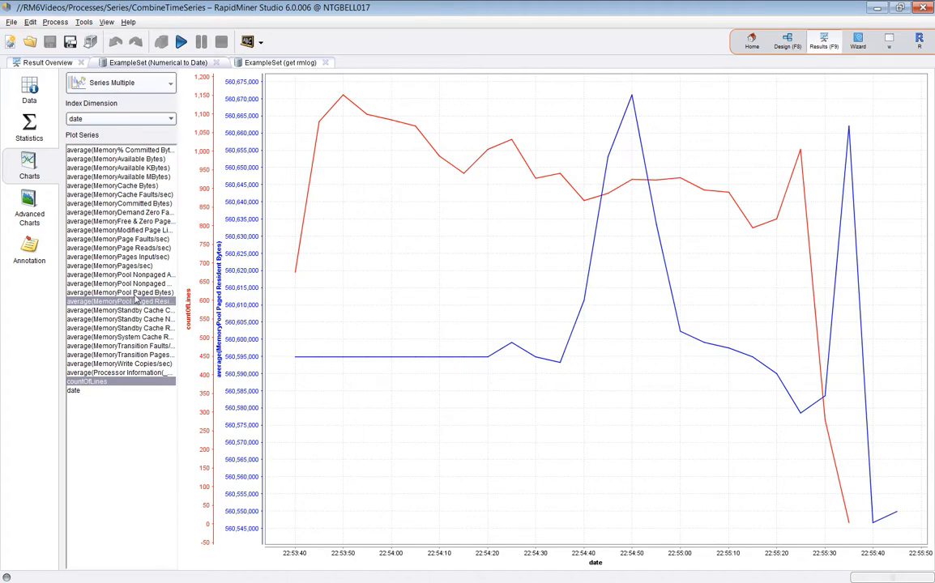
# Add the average MemoryPool Paged Bytes, both Pool Nonpaged, Pages/sec, Pages Input/sec and Standby Cache Normal Priority Bytes series to the plot
pyautogui.keyDown('ctrl'); pyautogui.click(127, 293); pyautogui.keyUp('ctrl')
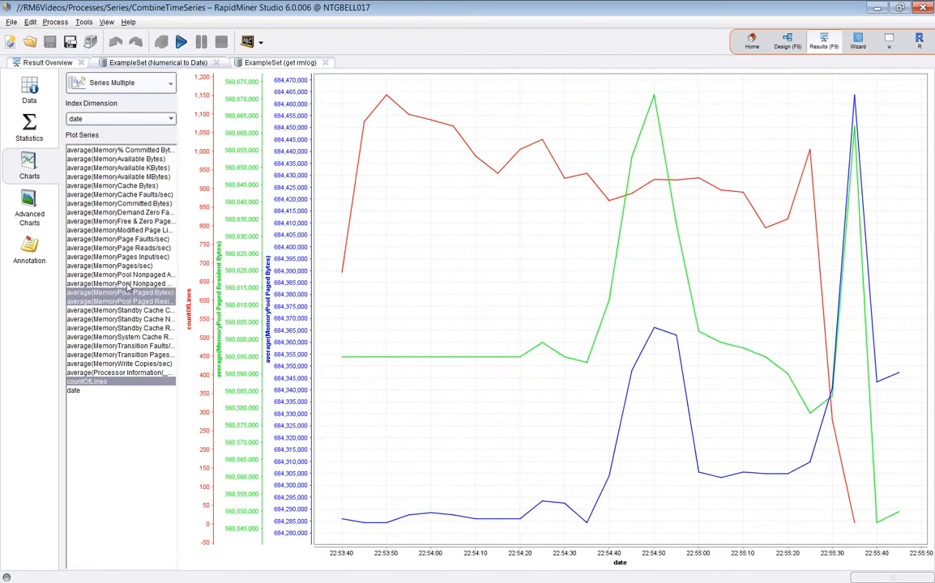
pyautogui.keyDown('ctrl'); pyautogui.click(127, 285); pyautogui.keyUp('ctrl')
pyautogui.keyDown('ctrl'); pyautogui.click(127, 275); pyautogui.keyUp('ctrl')
pyautogui.keyDown('ctrl'); pyautogui.click(126, 266); pyautogui.keyUp('ctrl')
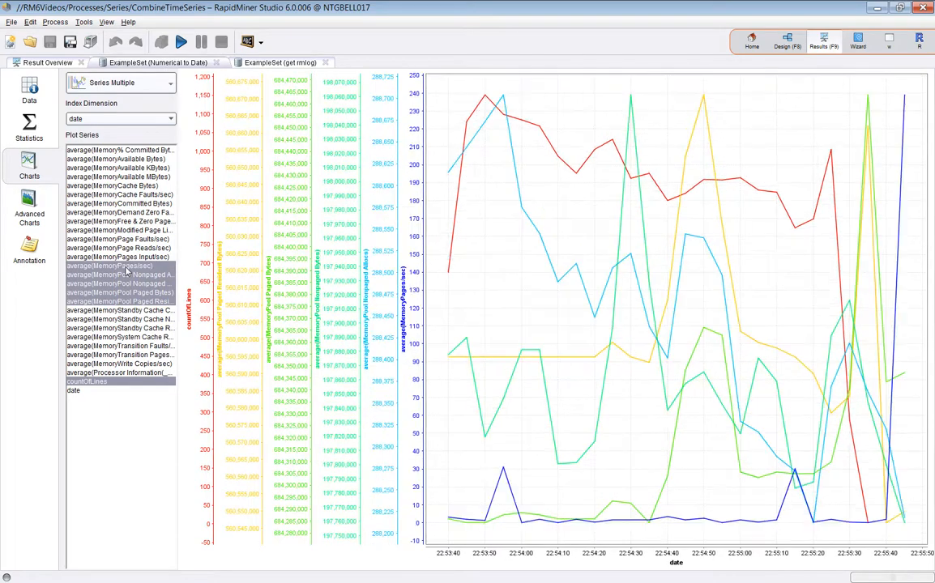
pyautogui.keyDown('ctrl'); pyautogui.click(125, 257); pyautogui.keyUp('ctrl')
pyautogui.keyDown('ctrl'); pyautogui.click(117, 311); pyautogui.keyUp('ctrl')
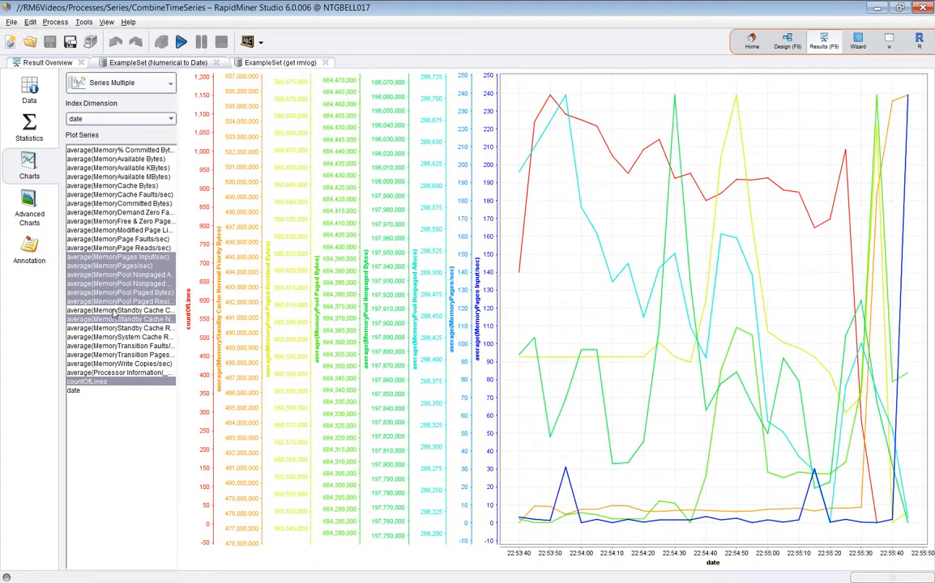
pyautogui.keyDown('ctrl'); pyautogui.click(116, 319); pyautogui.keyUp('ctrl')
# Restrict the plot to the average MemorySystem Cache Resident Bytes and countOfLines series
pyautogui.click(113, 338)
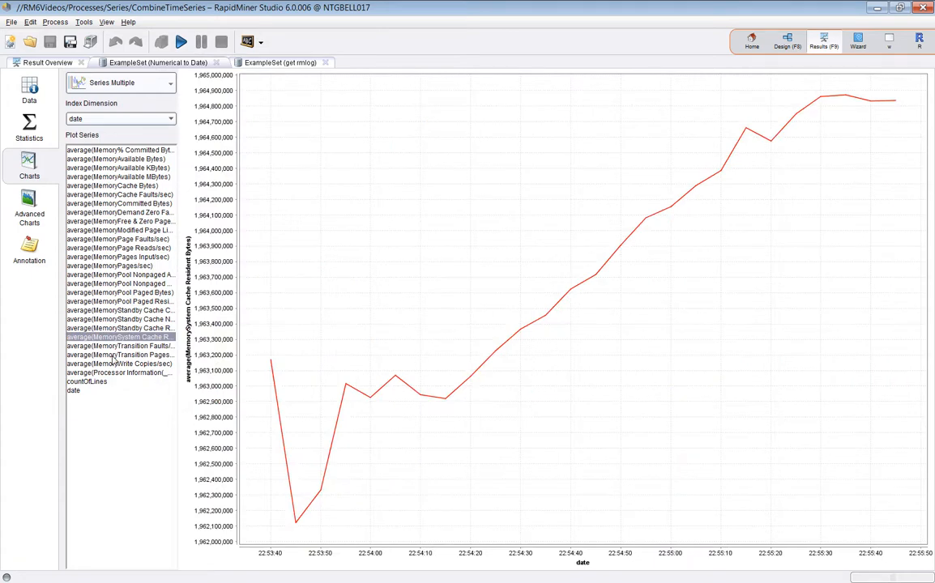
pyautogui.keyDown('ctrl'); pyautogui.click(117, 382); pyautogui.keyUp('ctrl')
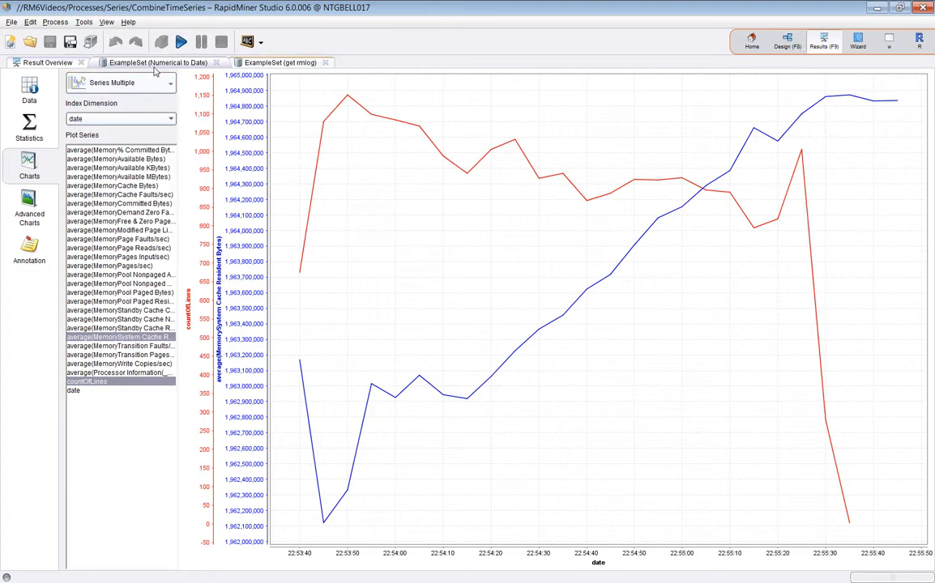
# Review the data table, sort the attribute statistics by name in reverse alphabetical order to check countOfLines, and return to the chart
pyautogui.click(34, 96)
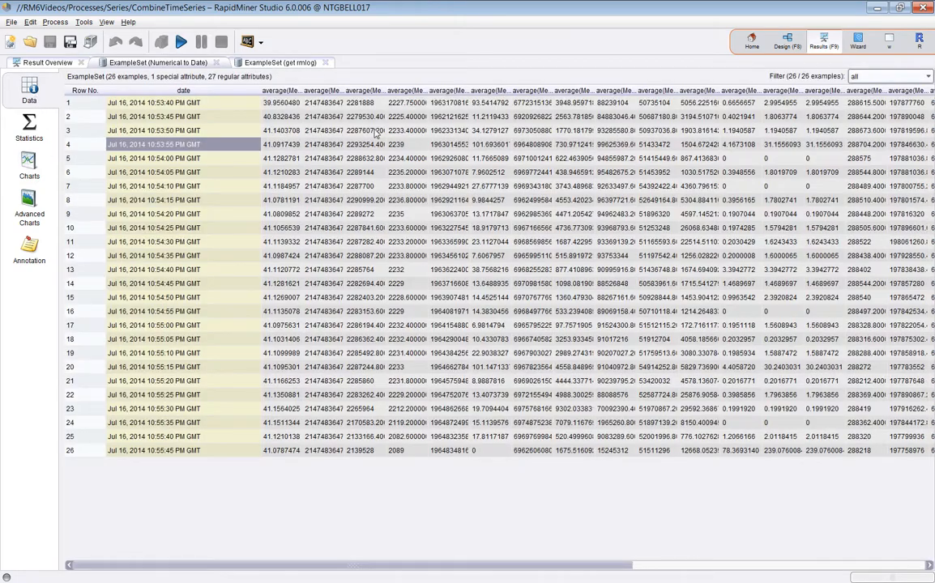
pyautogui.click(29, 127)
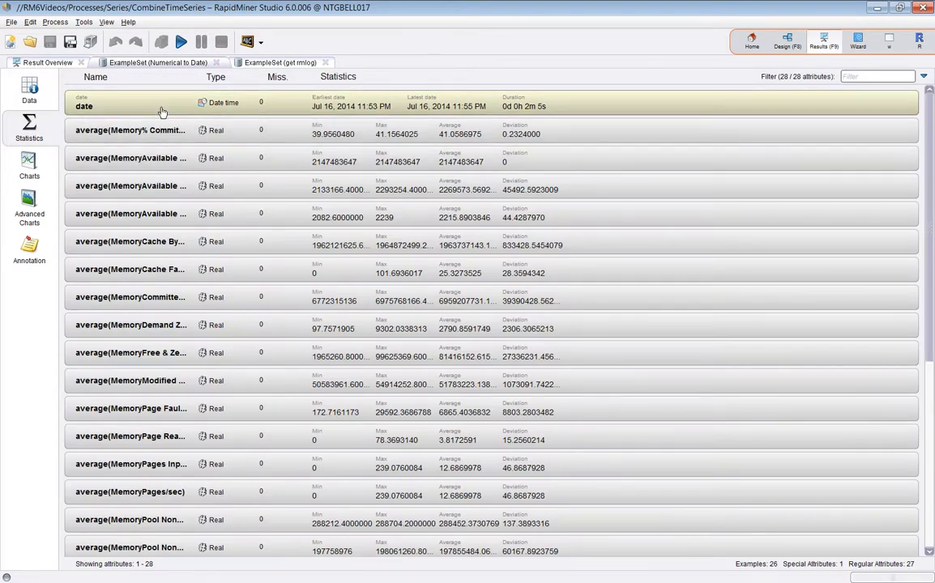
pyautogui.click(112, 77)
pyautogui.click(112, 77)
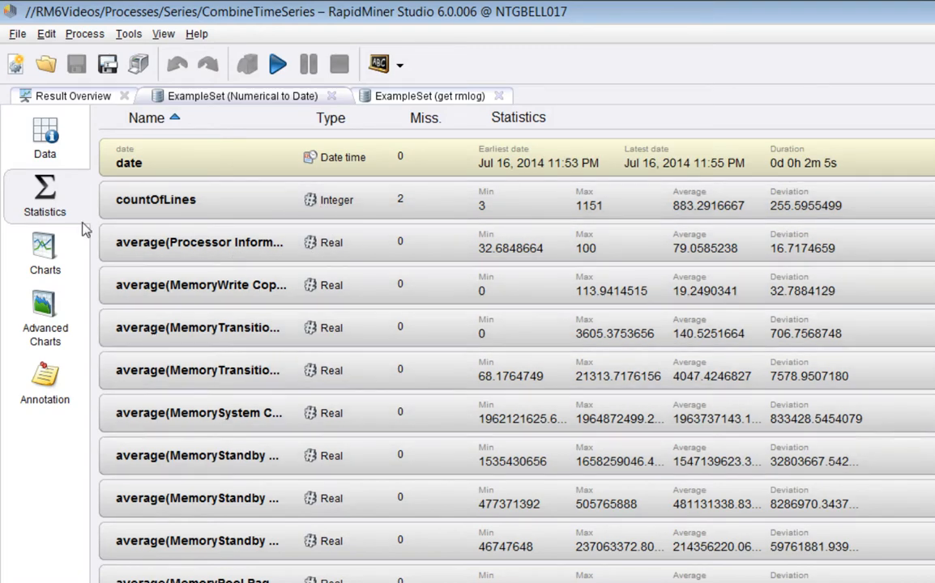
pyautogui.click(45, 136)
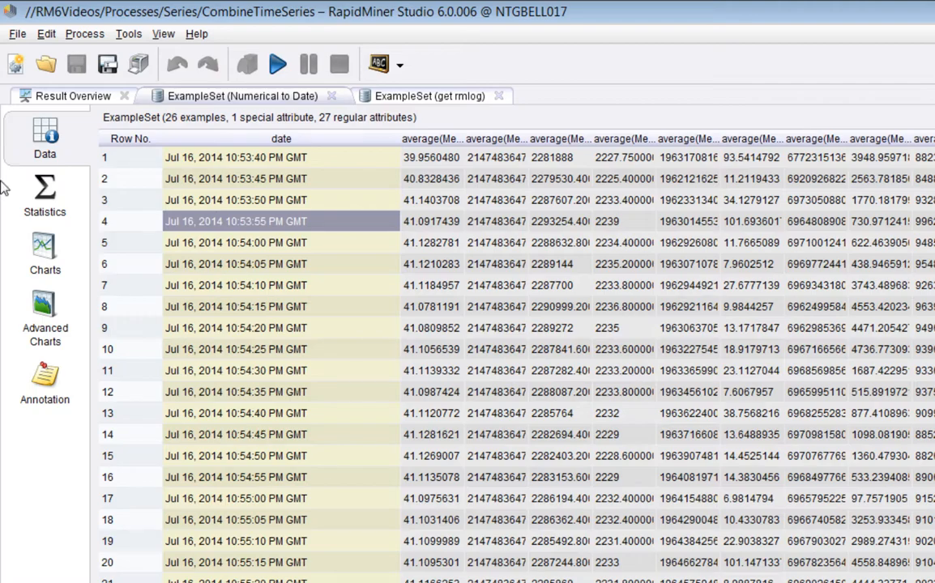
pyautogui.click(43, 248)
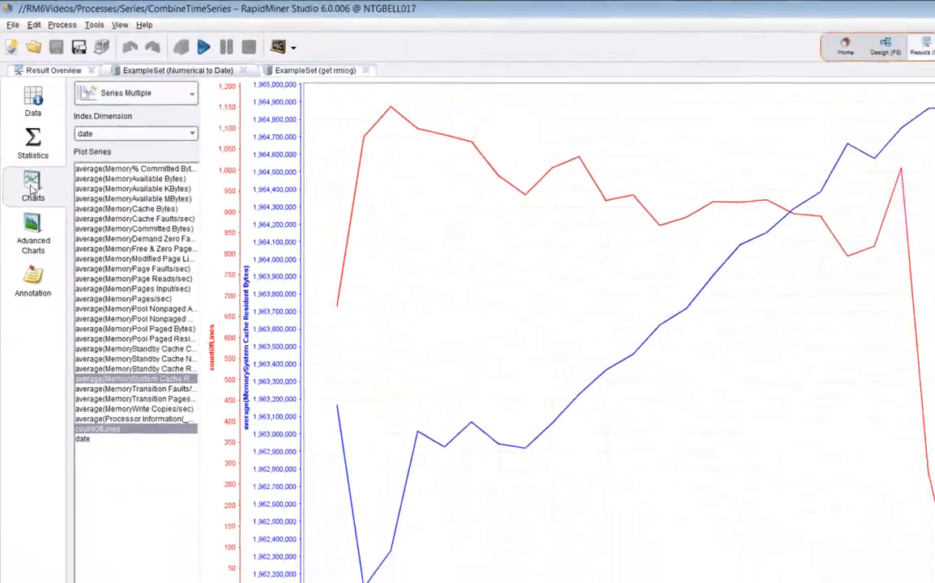